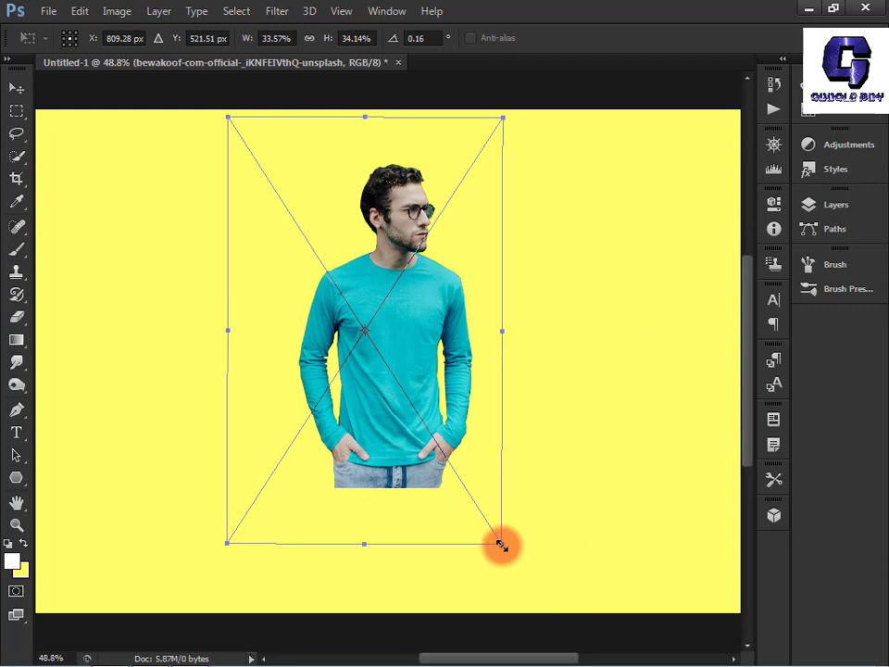
- Enlarge the placed photo of the man to about 35% of its original size and rasterize its layer
{"action": "left_click_drag", "start_coordinate": [500, 545], "coordinate": [516, 563]}
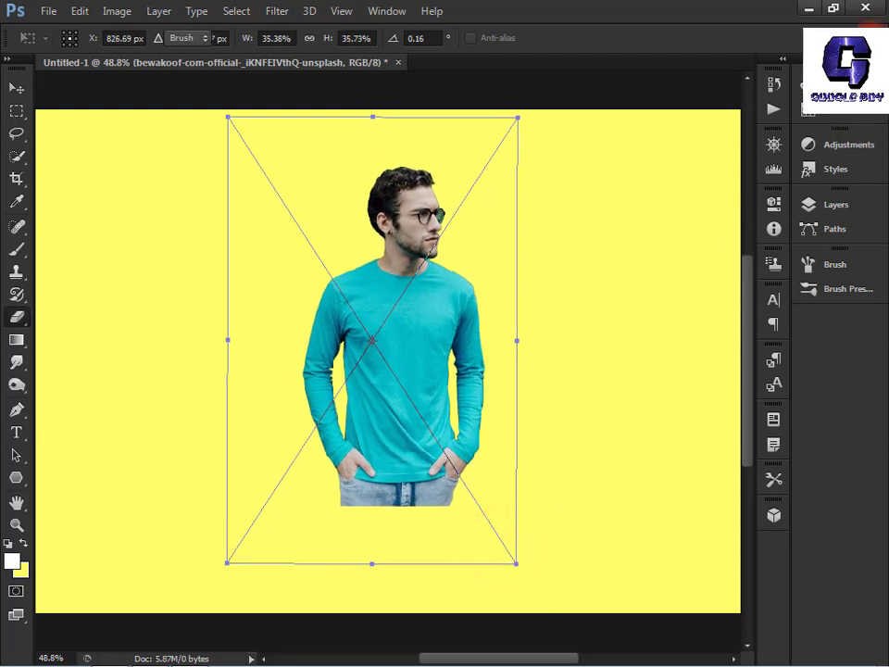
{"action": "left_click", "coordinate": [870, 39]}
{"action": "left_click", "coordinate": [834, 205]}
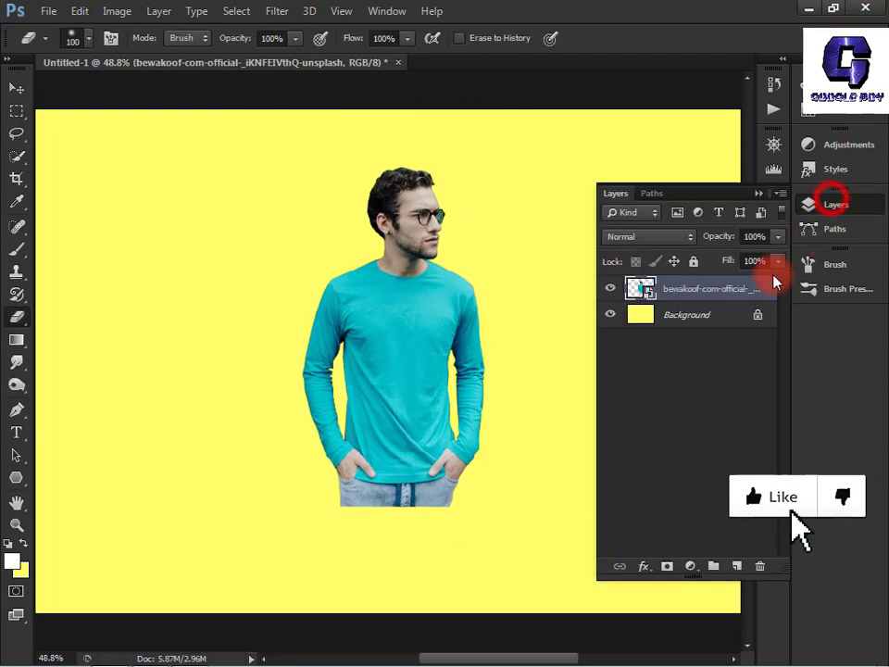
{"action": "right_click", "coordinate": [756, 298]}
{"action": "left_click", "coordinate": [474, 287]}
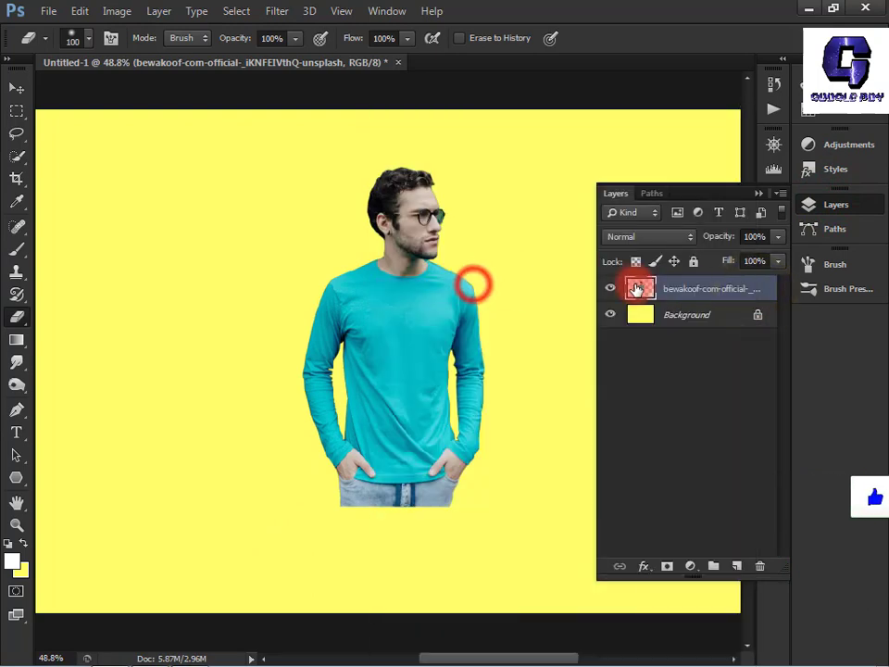
- Align the man's photo to the vertical and horizontal centers of the Background layer
{"action": "left_click", "coordinate": [696, 321], "text": "shift"}
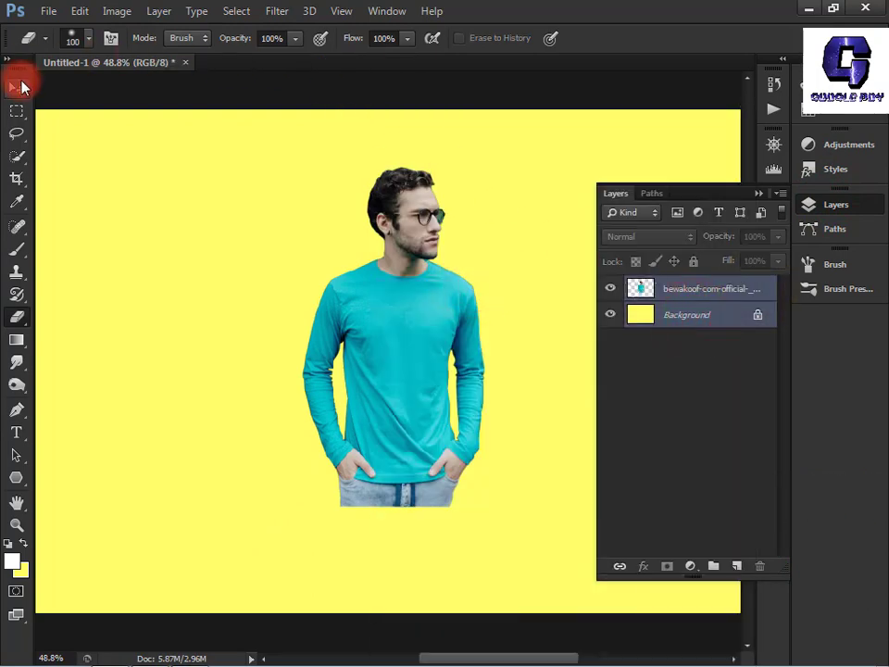
{"action": "left_click", "coordinate": [21, 86]}
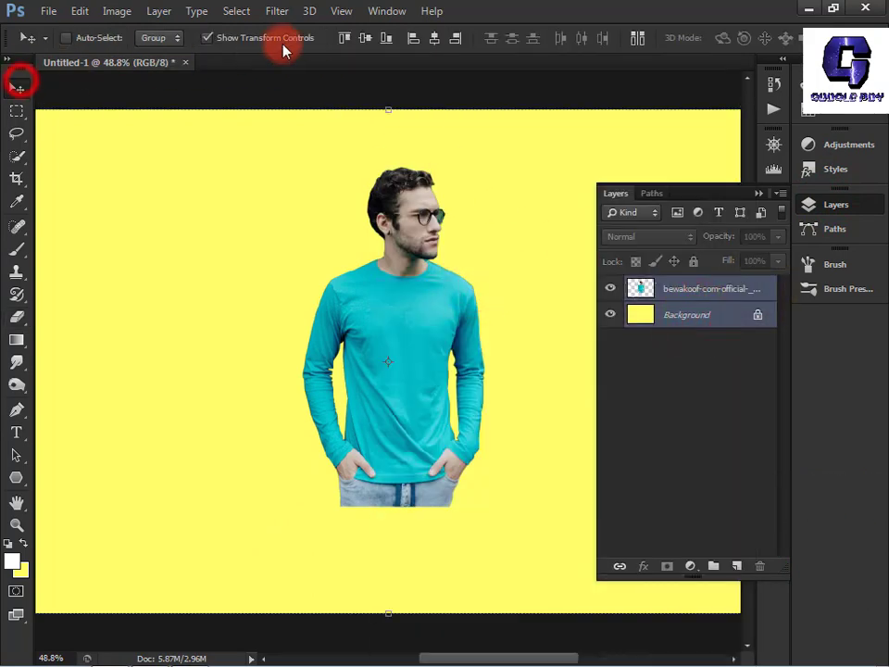
{"action": "left_click", "coordinate": [365, 37]}
{"action": "left_click", "coordinate": [431, 39]}
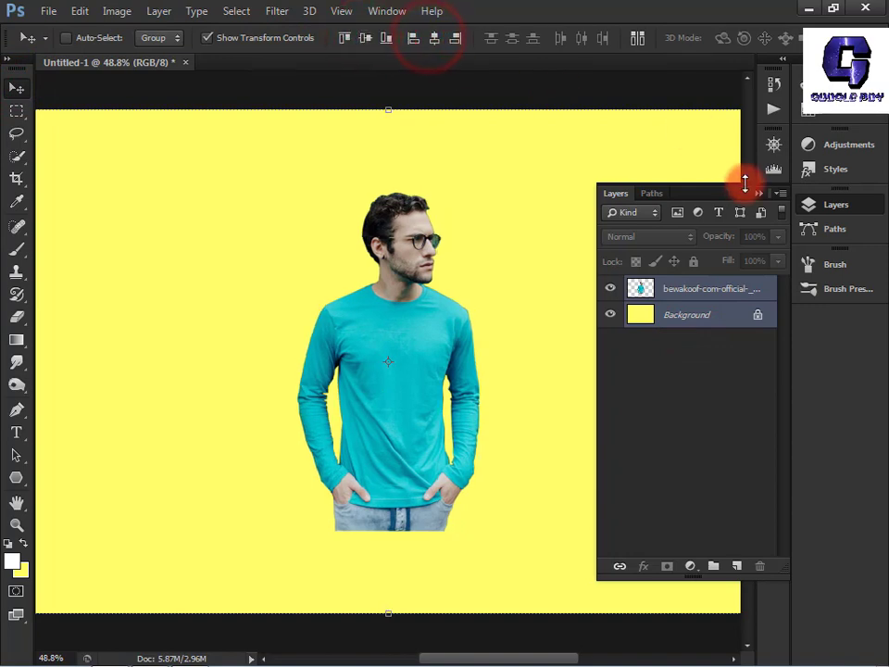
{"action": "left_click", "coordinate": [762, 196]}
- Draw an inverted cyan triangle about 837 × 725 px with the Polygon tool and place it over the man's torso
{"action": "left_click", "coordinate": [18, 476]}
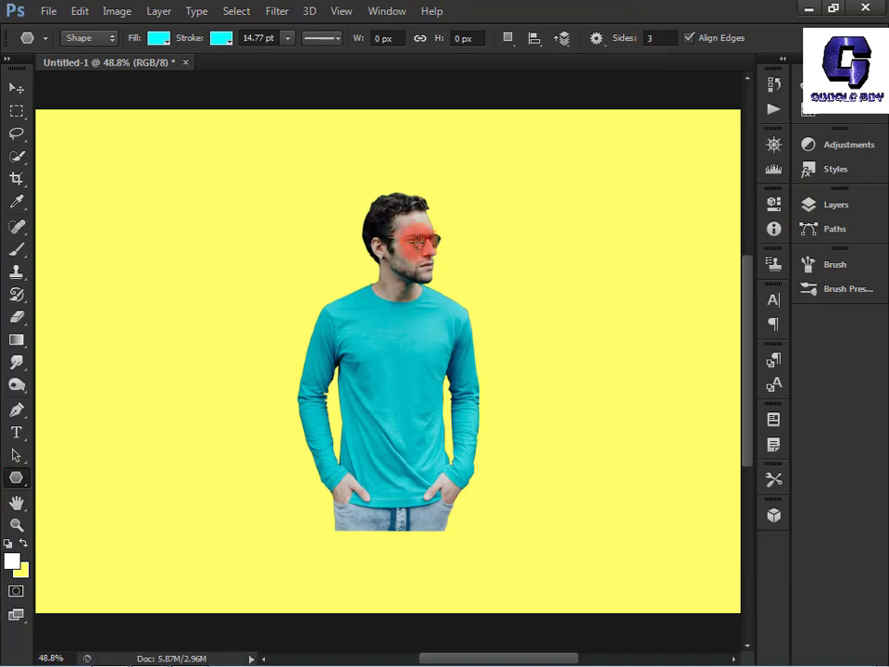
{"action": "left_click_drag", "start_coordinate": [399, 266], "coordinate": [400, 469]}
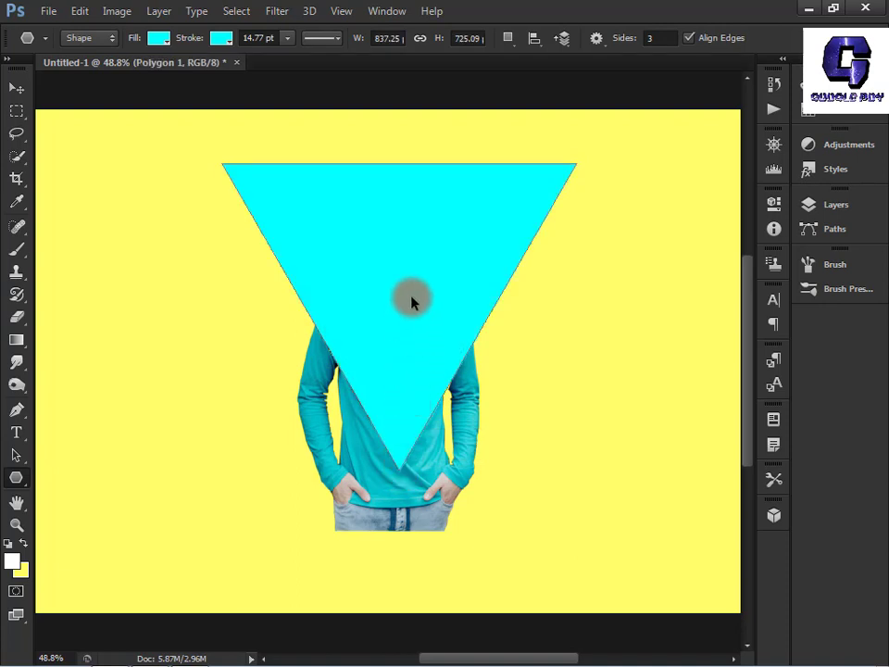
{"action": "left_click_drag", "start_coordinate": [406, 285], "coordinate": [396, 397]}
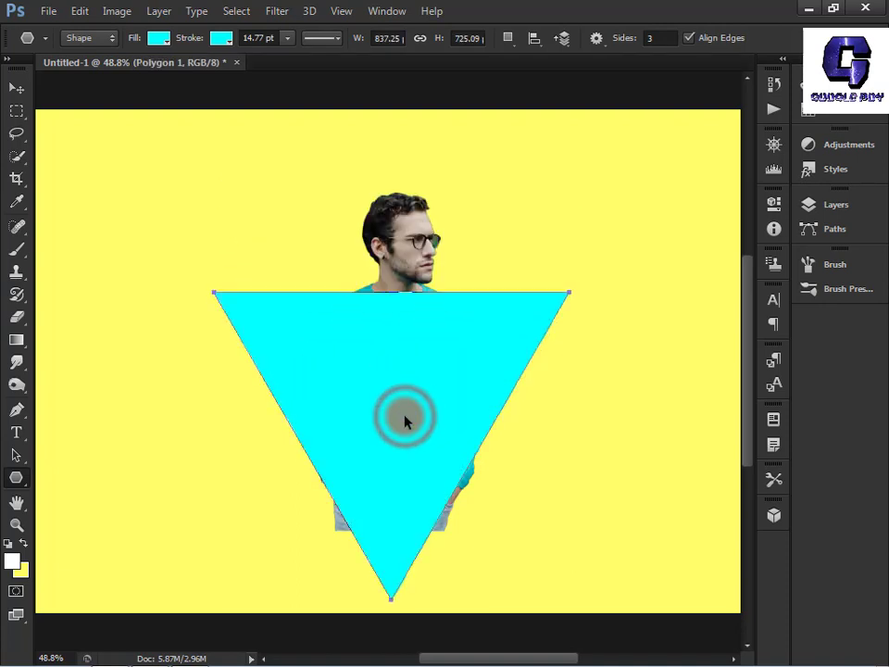
- Rasterize the Polygon 1 layer
{"action": "left_click", "coordinate": [852, 211]}
{"action": "right_click", "coordinate": [708, 288]}
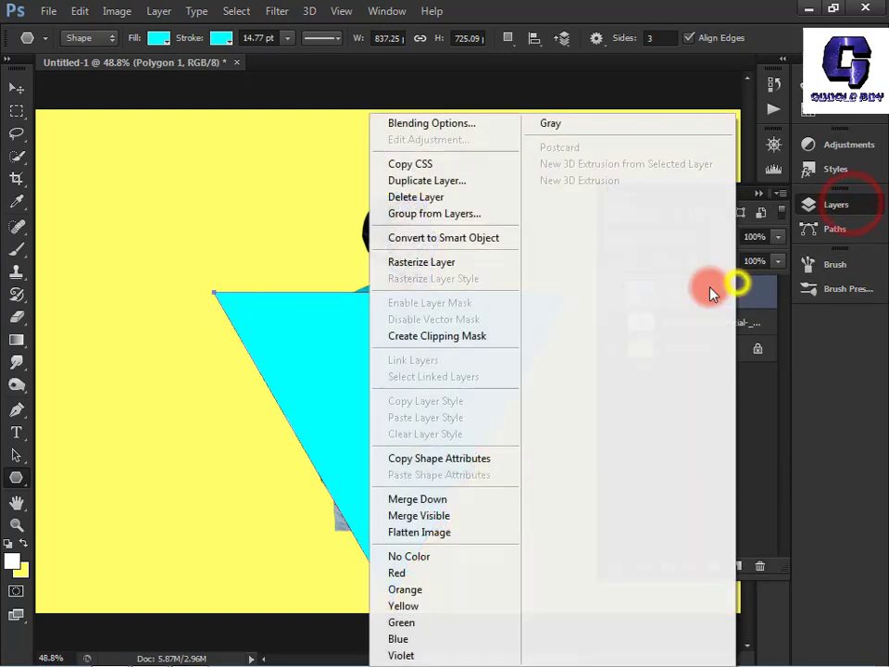
{"action": "left_click", "coordinate": [388, 263]}
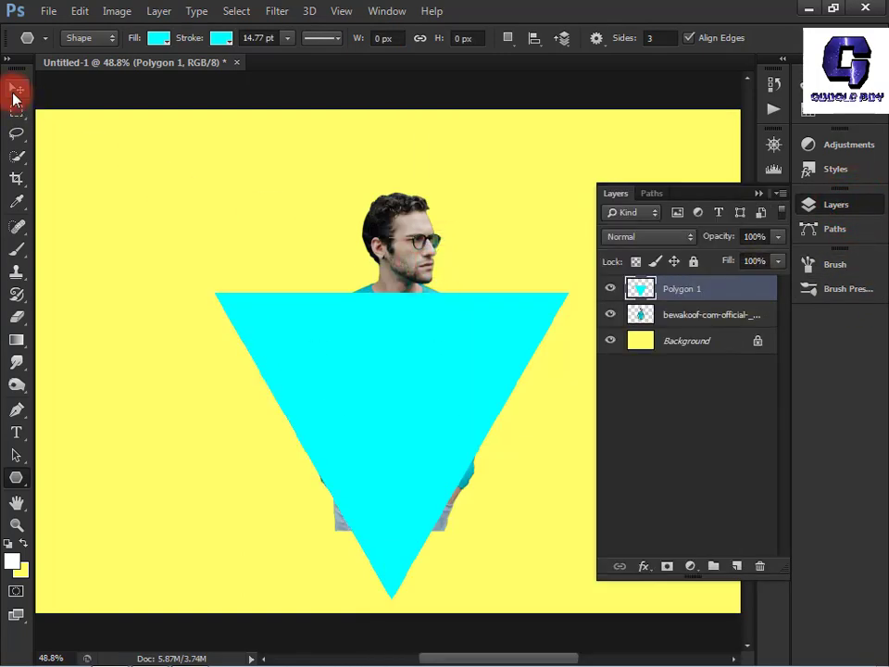
- Scale the triangle to about 66% width and 76% height, fitting it over the man from the shoulders to the photo's lower edge
{"action": "left_click", "coordinate": [14, 90]}
{"action": "left_click_drag", "start_coordinate": [569, 604], "coordinate": [456, 545]}
{"action": "left_click_drag", "start_coordinate": [352, 450], "coordinate": [403, 454]}
{"action": "left_click_drag", "start_coordinate": [508, 554], "coordinate": [514, 530]}
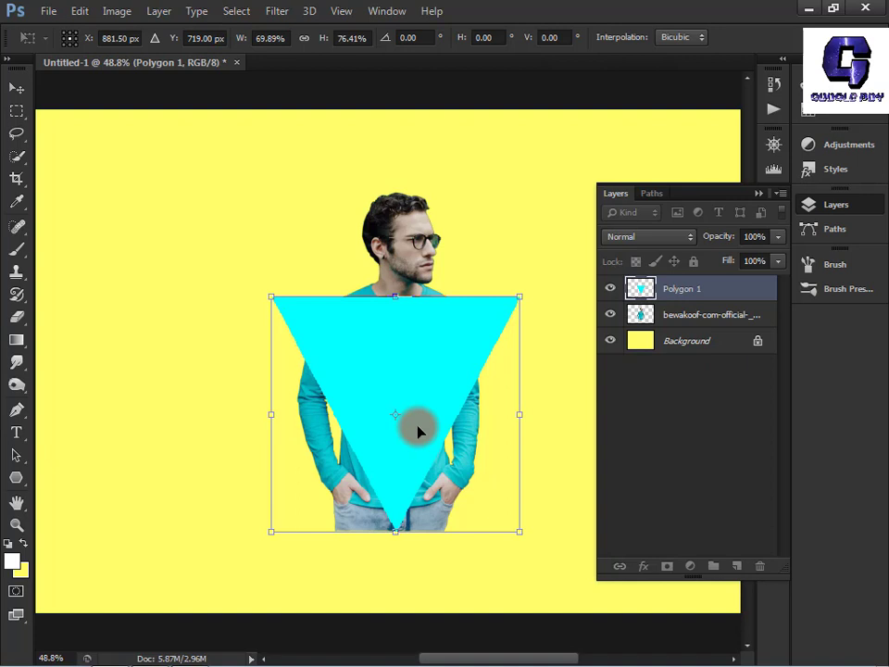
{"action": "left_click_drag", "start_coordinate": [519, 534], "coordinate": [508, 529]}
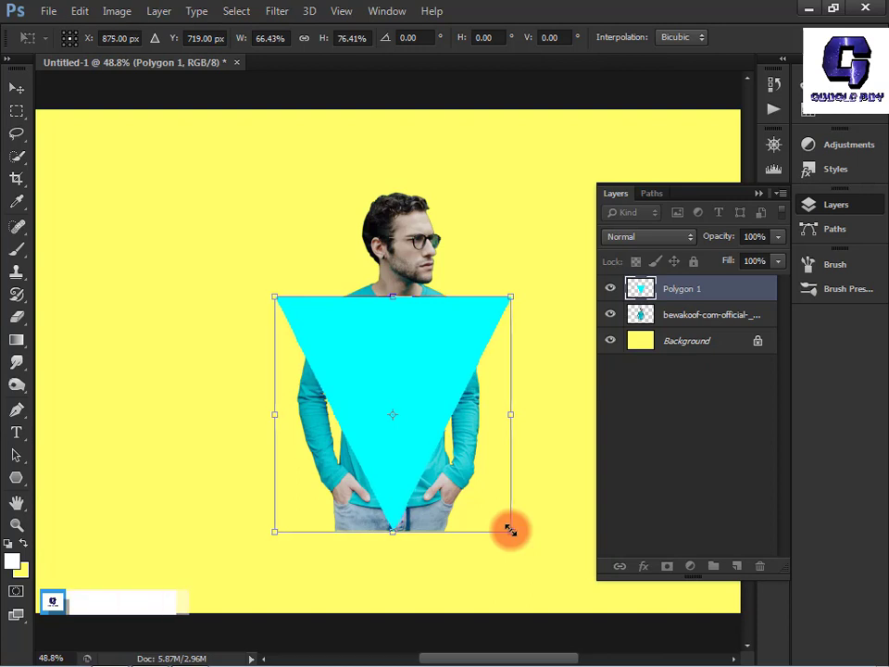
{"action": "key", "text": "Return"}
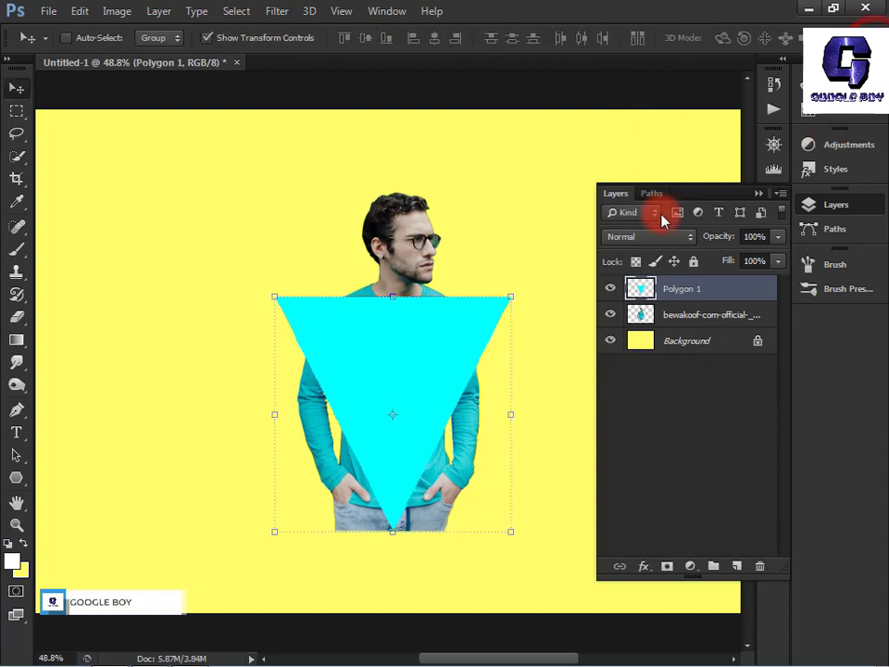
- Erase the parts of the man's arms, hands and jeans outside the triangle on the photo layer
{"action": "left_click", "coordinate": [681, 317]}
{"action": "left_click", "coordinate": [759, 186]}
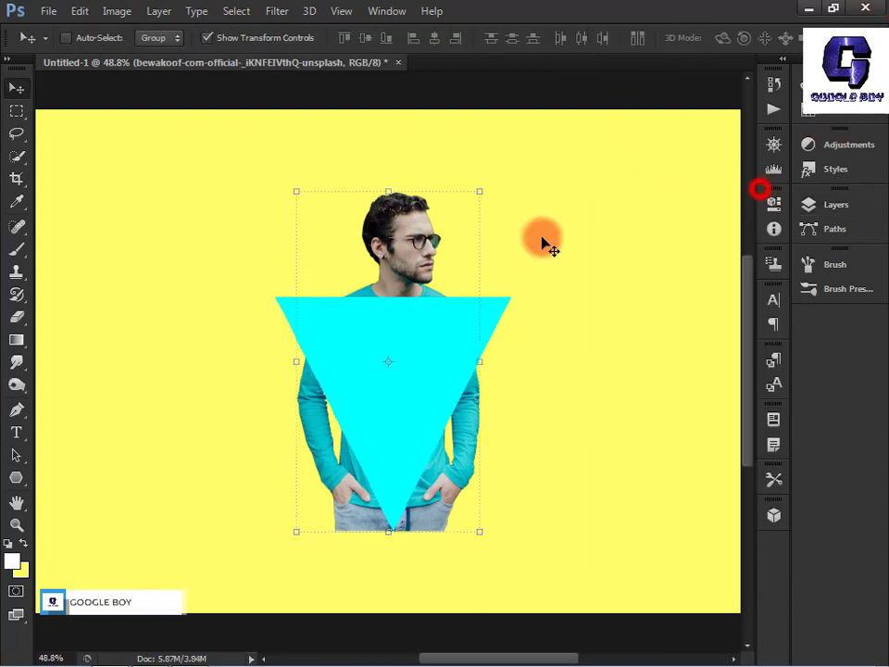
{"action": "left_click", "coordinate": [22, 321]}
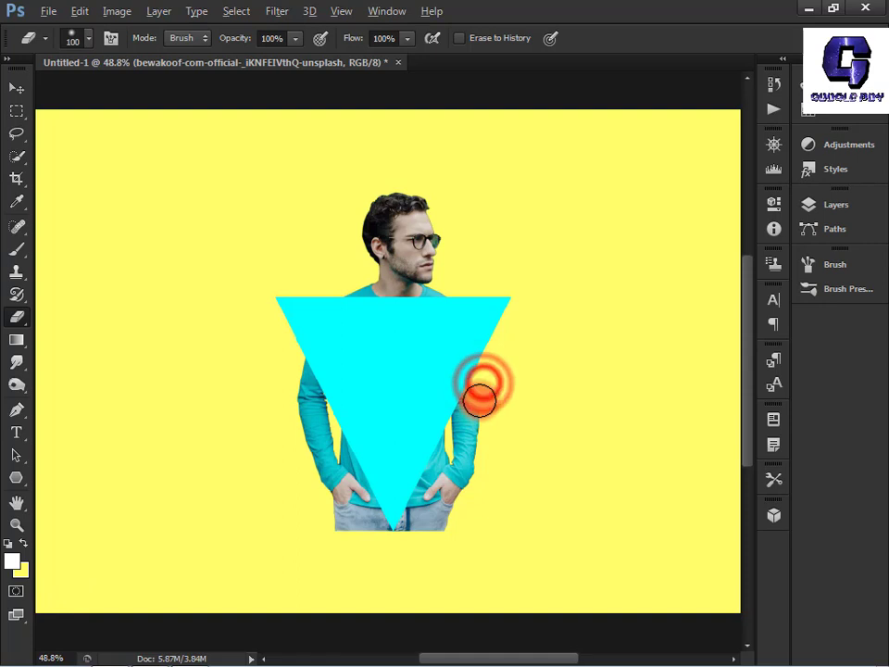
{"action": "scroll", "coordinate": [480, 400], "scroll_direction": "up", "scroll_amount": 3}
{"action": "mouse_move", "coordinate": [477, 406]}
{"action": "left_mouse_down"}
{"action": "mouse_move", "coordinate": [430, 487]}
{"action": "mouse_move", "coordinate": [462, 448]}
{"action": "mouse_move", "coordinate": [435, 505]}
{"action": "mouse_move", "coordinate": [450, 516]}
{"action": "mouse_move", "coordinate": [479, 479]}
{"action": "mouse_move", "coordinate": [446, 501]}
{"action": "mouse_move", "coordinate": [451, 564]}
{"action": "mouse_move", "coordinate": [410, 600]}
{"action": "mouse_move", "coordinate": [434, 519]}
{"action": "mouse_move", "coordinate": [429, 493]}
{"action": "mouse_move", "coordinate": [430, 512]}
{"action": "mouse_move", "coordinate": [396, 549]}
{"action": "mouse_move", "coordinate": [422, 508]}
{"action": "mouse_move", "coordinate": [366, 616]}
{"action": "mouse_move", "coordinate": [385, 589]}
{"action": "left_mouse_up"}
{"action": "left_click_drag", "start_coordinate": [226, 449], "coordinate": [199, 441]}
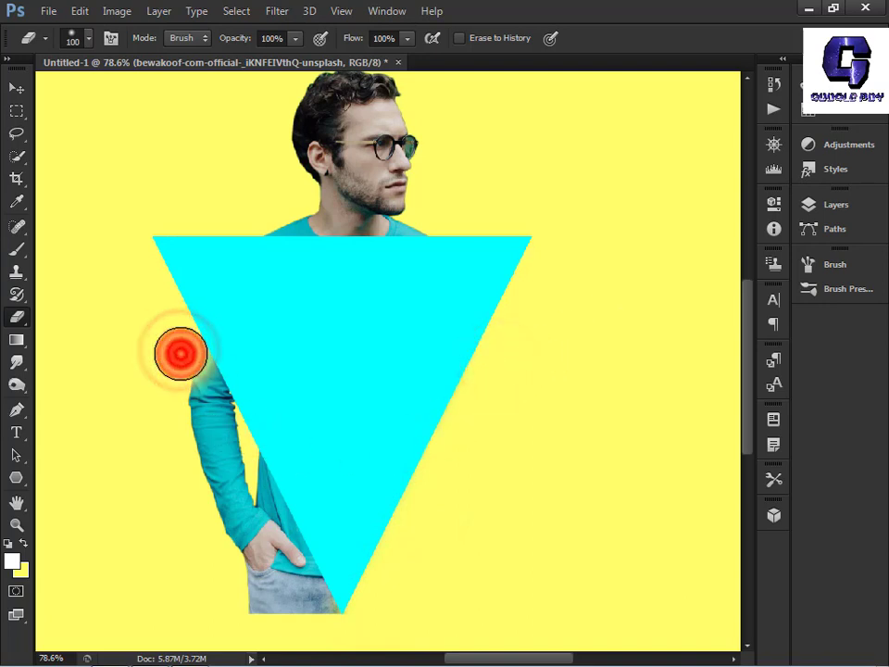
{"action": "left_click_drag", "start_coordinate": [195, 367], "coordinate": [299, 584]}
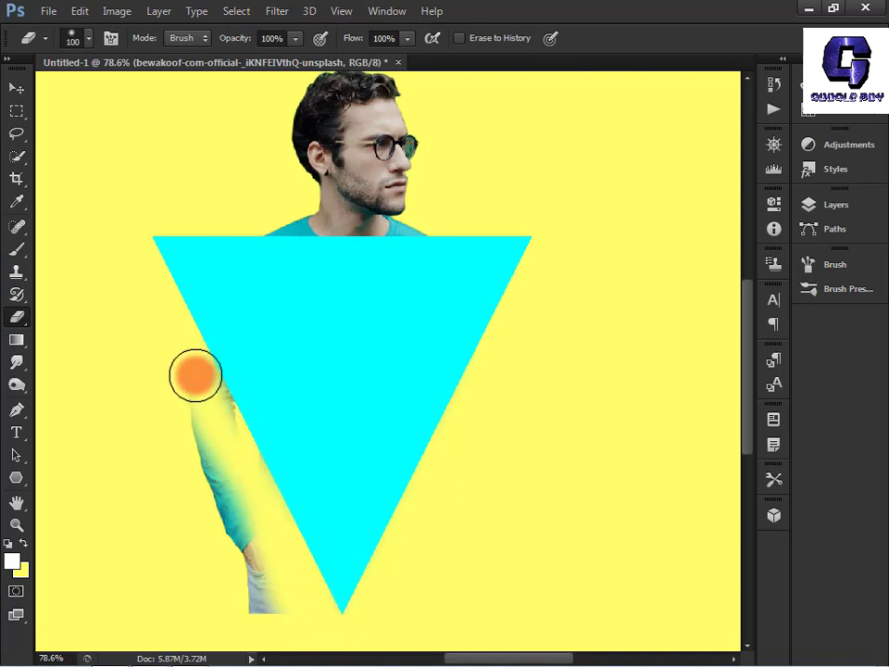
{"action": "mouse_move", "coordinate": [197, 390]}
{"action": "left_mouse_down"}
{"action": "mouse_move", "coordinate": [200, 480]}
{"action": "mouse_move", "coordinate": [227, 530]}
{"action": "mouse_move", "coordinate": [254, 627]}
{"action": "mouse_move", "coordinate": [238, 465]}
{"action": "mouse_move", "coordinate": [260, 514]}
{"action": "left_mouse_up"}
- Move the photo layer above Polygon 1 and make Polygon 1 the active layer
{"action": "left_click", "coordinate": [812, 199]}
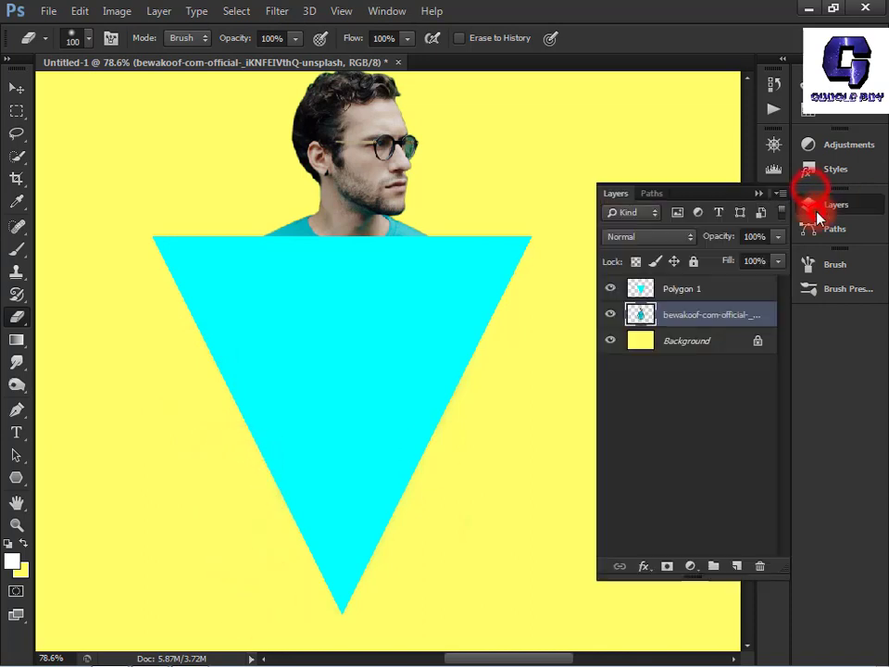
{"action": "left_click_drag", "start_coordinate": [713, 288], "coordinate": [714, 288]}
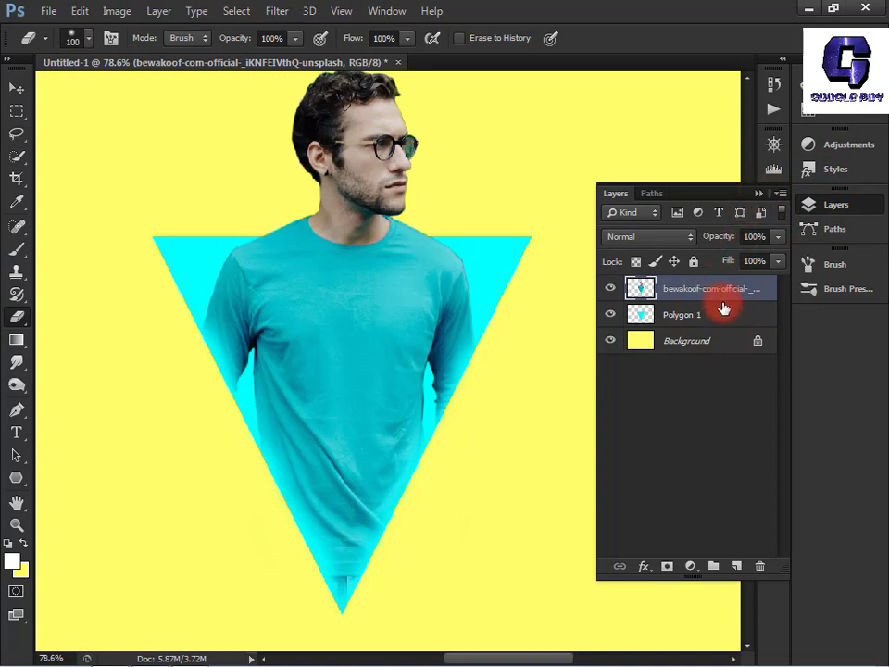
{"action": "left_click", "coordinate": [721, 315]}
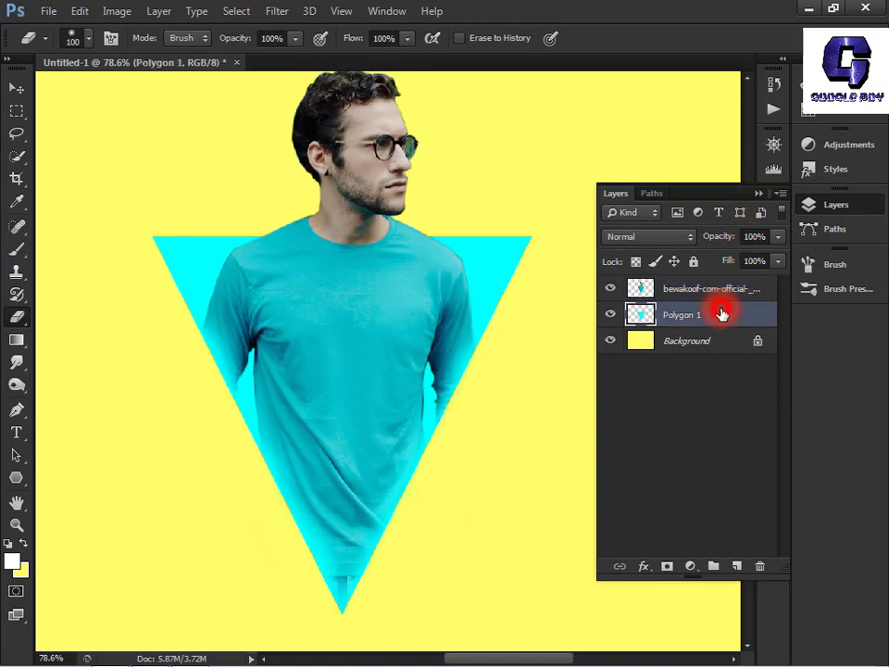
{"action": "left_click", "coordinate": [754, 195]}
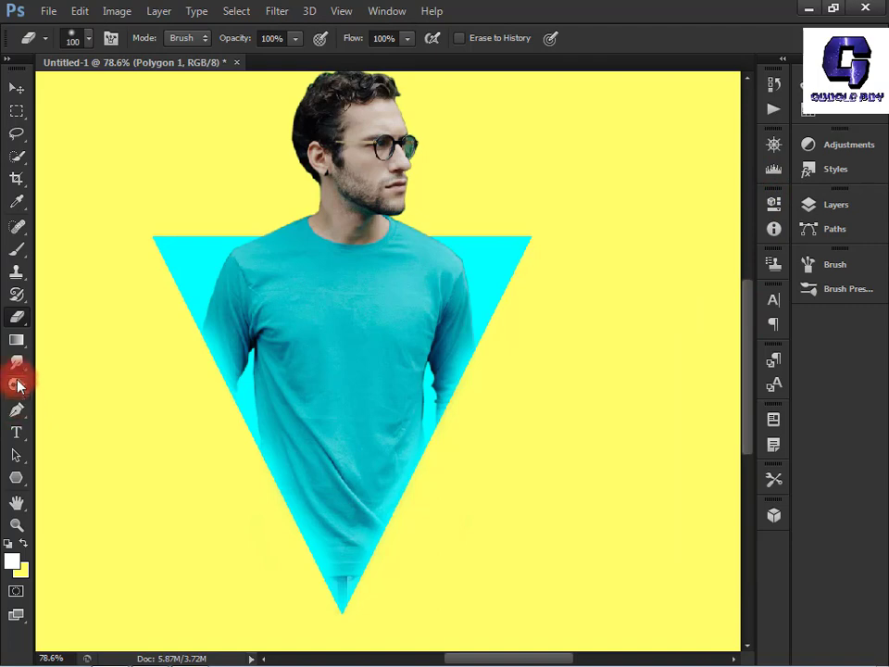
- Smudge the triangle's left edge downward into drips from the upper corner to the tip, using the Smudge tool
{"action": "left_click", "coordinate": [18, 367]}
{"action": "right_click", "coordinate": [17, 366]}
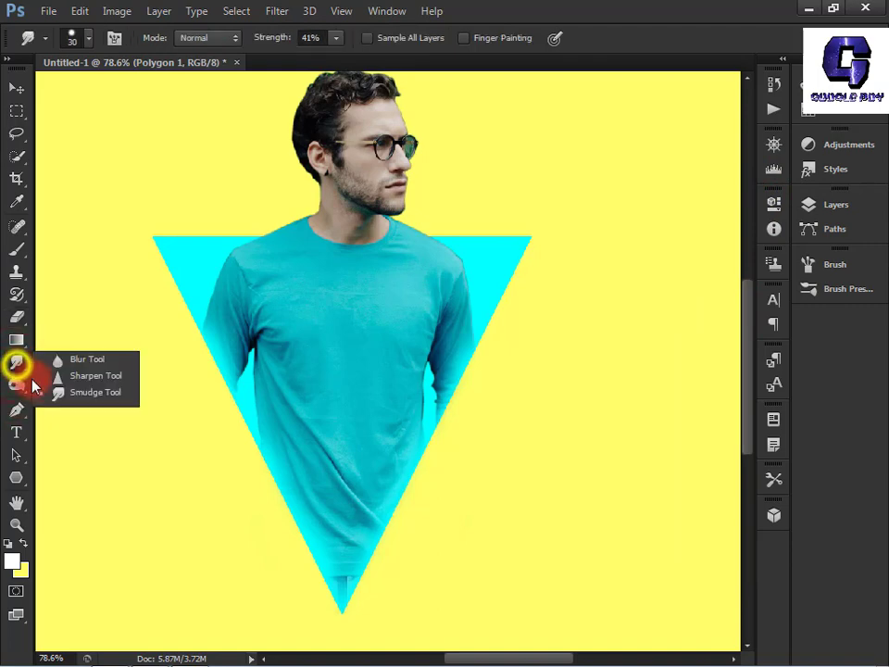
{"action": "left_click", "coordinate": [42, 390]}
{"action": "scroll", "coordinate": [121, 389], "scroll_direction": "up", "scroll_amount": 4}
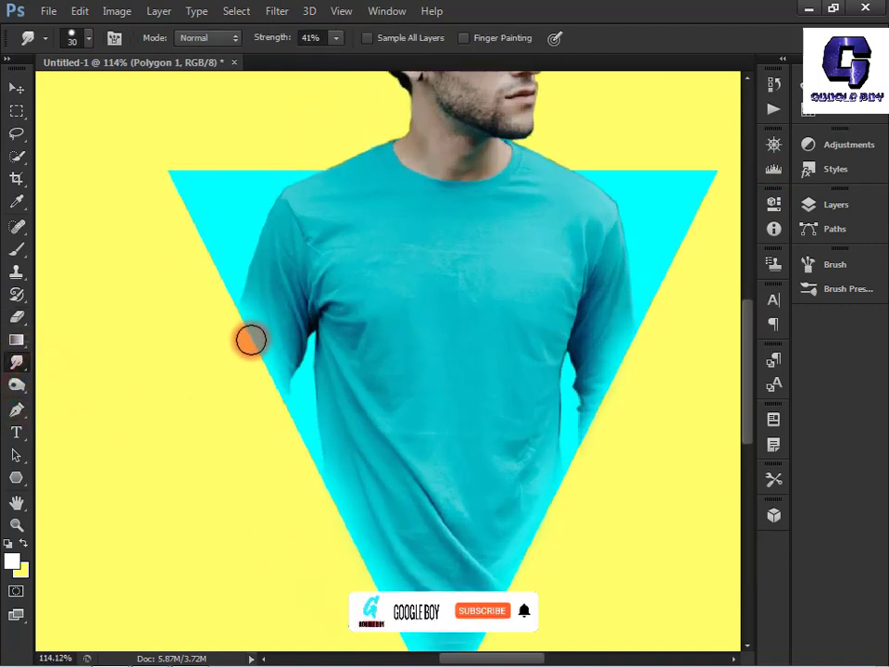
{"action": "scroll", "coordinate": [251, 340], "scroll_direction": "up", "scroll_amount": 3}
{"action": "left_click", "coordinate": [131, 295]}
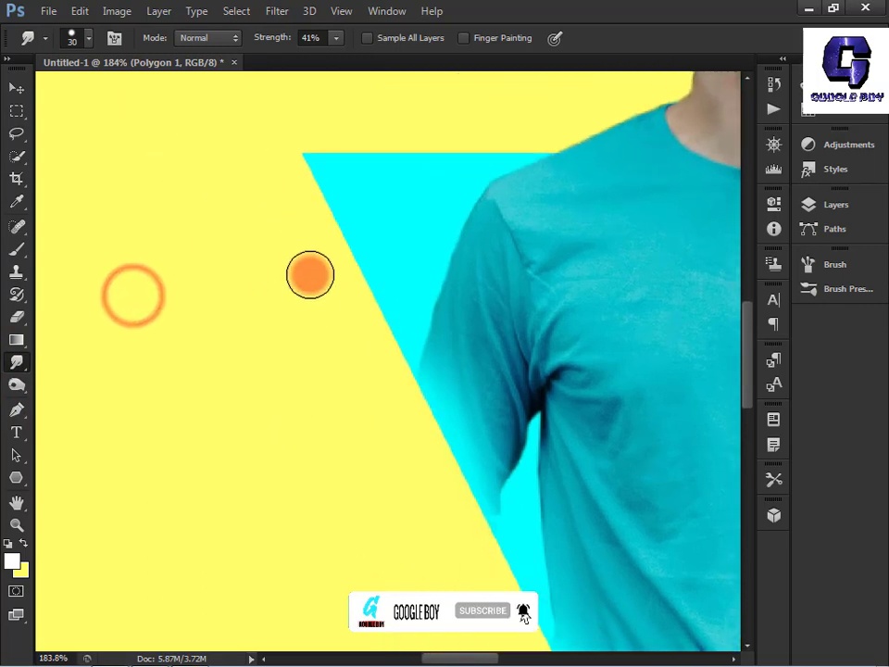
{"action": "mouse_move", "coordinate": [304, 176]}
{"action": "left_mouse_down"}
{"action": "mouse_move", "coordinate": [300, 263]}
{"action": "mouse_move", "coordinate": [317, 213]}
{"action": "mouse_move", "coordinate": [323, 337]}
{"action": "left_mouse_up"}
{"action": "mouse_move", "coordinate": [346, 258]}
{"action": "left_mouse_down"}
{"action": "mouse_move", "coordinate": [364, 313]}
{"action": "mouse_move", "coordinate": [393, 337]}
{"action": "mouse_move", "coordinate": [441, 546]}
{"action": "mouse_move", "coordinate": [464, 582]}
{"action": "left_mouse_up"}
{"action": "left_click_drag", "start_coordinate": [410, 565], "coordinate": [291, 325]}
{"action": "left_click_drag", "start_coordinate": [352, 268], "coordinate": [366, 374]}
{"action": "left_click_drag", "start_coordinate": [380, 318], "coordinate": [402, 439]}
{"action": "mouse_move", "coordinate": [413, 369]}
{"action": "left_mouse_down"}
{"action": "mouse_move", "coordinate": [416, 463]}
{"action": "mouse_move", "coordinate": [460, 503]}
{"action": "left_mouse_up"}
{"action": "left_click_drag", "start_coordinate": [460, 565], "coordinate": [369, 400]}
{"action": "left_click_drag", "start_coordinate": [355, 272], "coordinate": [372, 369]}
{"action": "mouse_move", "coordinate": [377, 327]}
{"action": "left_mouse_down"}
{"action": "mouse_move", "coordinate": [384, 384]}
{"action": "mouse_move", "coordinate": [421, 455]}
{"action": "left_mouse_up"}
{"action": "left_click_drag", "start_coordinate": [436, 442], "coordinate": [470, 613]}
{"action": "left_click_drag", "start_coordinate": [462, 494], "coordinate": [480, 581]}
{"action": "left_click_drag", "start_coordinate": [479, 626], "coordinate": [399, 462]}
{"action": "left_click_drag", "start_coordinate": [416, 373], "coordinate": [447, 542]}
{"action": "left_click_drag", "start_coordinate": [482, 365], "coordinate": [478, 430]}
{"action": "left_click_drag", "start_coordinate": [491, 330], "coordinate": [492, 417]}
{"action": "left_click_drag", "start_coordinate": [517, 275], "coordinate": [517, 361]}
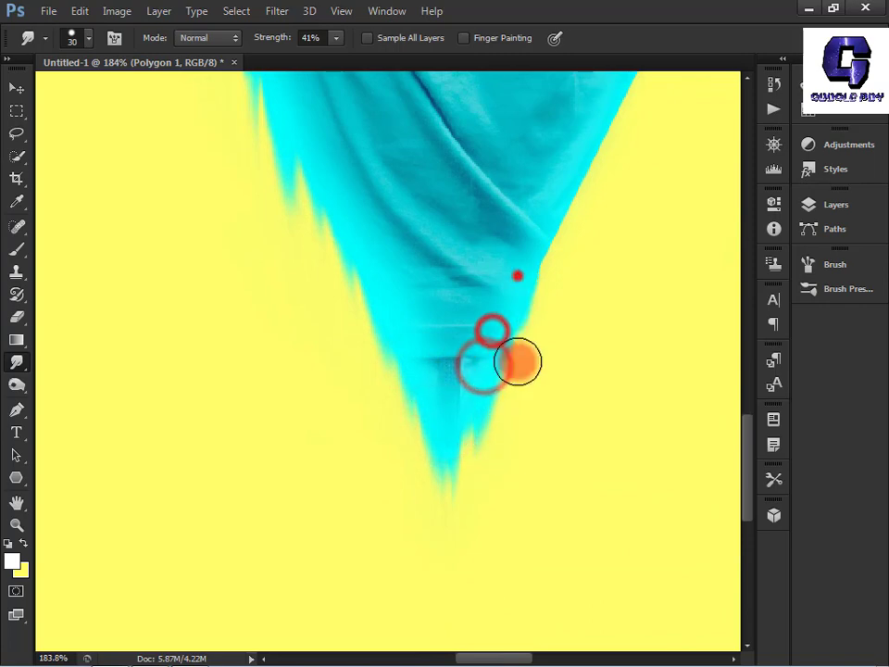
{"action": "left_click_drag", "start_coordinate": [533, 254], "coordinate": [544, 308]}
{"action": "key", "text": "ctrl+alt+z"}
{"action": "key", "text": "ctrl+alt+z"}
{"action": "key", "text": "ctrl+alt+z"}
{"action": "key", "text": "ctrl+alt+z"}
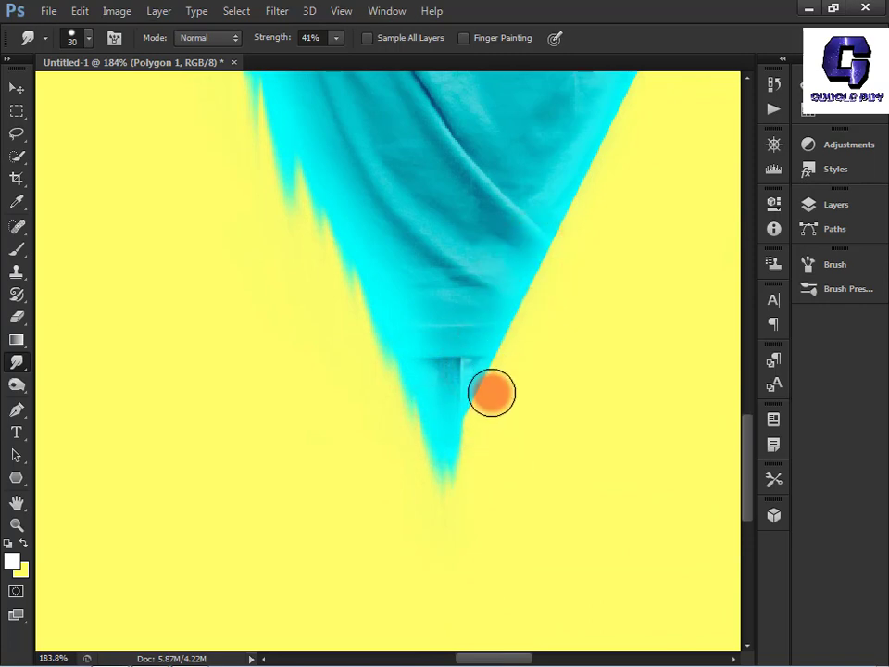
- Smudge the triangle's right edge downward into short drips, working from the tip up to the upper-right corner
{"action": "left_click_drag", "start_coordinate": [488, 396], "coordinate": [498, 481]}
{"action": "left_click_drag", "start_coordinate": [498, 323], "coordinate": [509, 405]}
{"action": "left_click_drag", "start_coordinate": [533, 292], "coordinate": [546, 394]}
{"action": "left_click_drag", "start_coordinate": [559, 234], "coordinate": [566, 368]}
{"action": "mouse_move", "coordinate": [585, 174]}
{"action": "left_mouse_down"}
{"action": "mouse_move", "coordinate": [596, 306]}
{"action": "mouse_move", "coordinate": [516, 435]}
{"action": "left_mouse_up"}
{"action": "left_click_drag", "start_coordinate": [565, 263], "coordinate": [568, 403]}
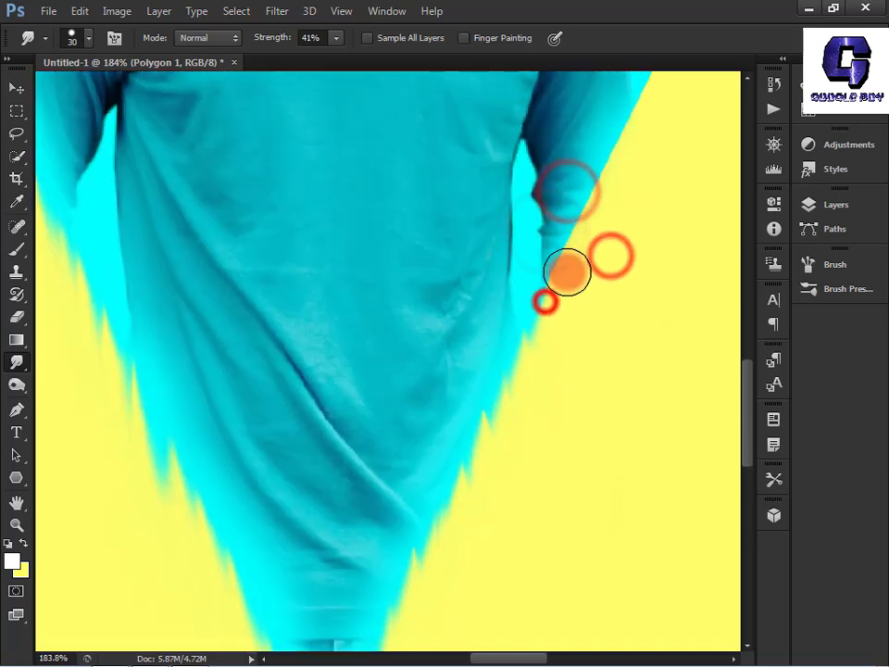
{"action": "left_click_drag", "start_coordinate": [614, 314], "coordinate": [574, 483]}
{"action": "left_click_drag", "start_coordinate": [561, 328], "coordinate": [578, 394]}
{"action": "left_click_drag", "start_coordinate": [578, 288], "coordinate": [599, 353]}
{"action": "left_click_drag", "start_coordinate": [602, 248], "coordinate": [618, 335]}
{"action": "left_click_drag", "start_coordinate": [631, 200], "coordinate": [648, 294]}
{"action": "left_click_drag", "start_coordinate": [659, 284], "coordinate": [605, 411]}
{"action": "mouse_move", "coordinate": [609, 295]}
{"action": "left_mouse_down"}
{"action": "mouse_move", "coordinate": [628, 375]}
{"action": "mouse_move", "coordinate": [620, 335]}
{"action": "left_mouse_up"}
{"action": "left_click_drag", "start_coordinate": [630, 241], "coordinate": [644, 322]}
{"action": "left_click_drag", "start_coordinate": [487, 543], "coordinate": [680, 470]}
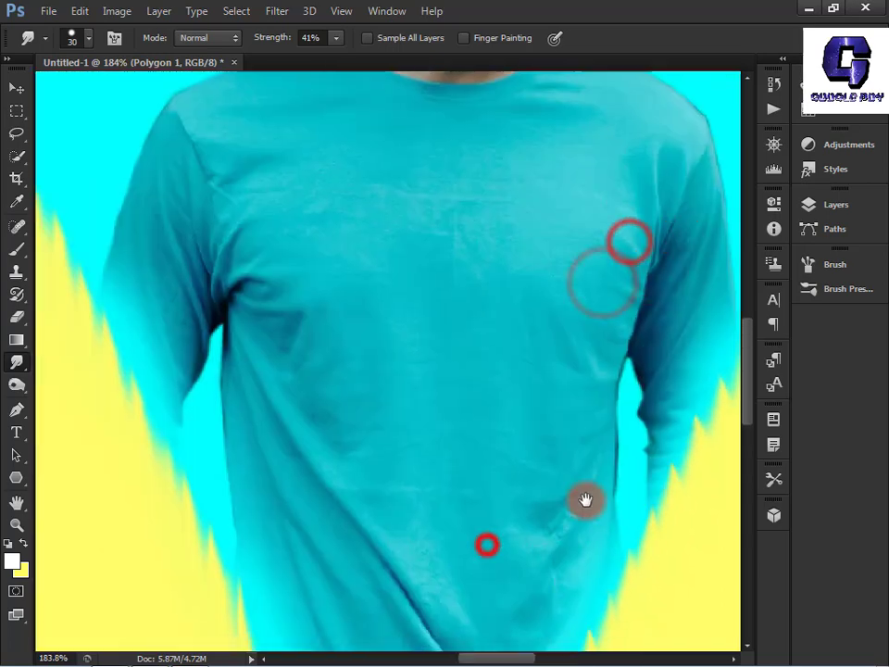
{"action": "mouse_move", "coordinate": [464, 405]}
{"action": "left_mouse_down"}
{"action": "mouse_move", "coordinate": [319, 505]}
{"action": "mouse_move", "coordinate": [218, 546]}
{"action": "left_mouse_up"}
{"action": "left_click_drag", "start_coordinate": [450, 490], "coordinate": [377, 415]}
{"action": "left_click_drag", "start_coordinate": [530, 191], "coordinate": [554, 256]}
{"action": "left_click_drag", "start_coordinate": [547, 165], "coordinate": [554, 218]}
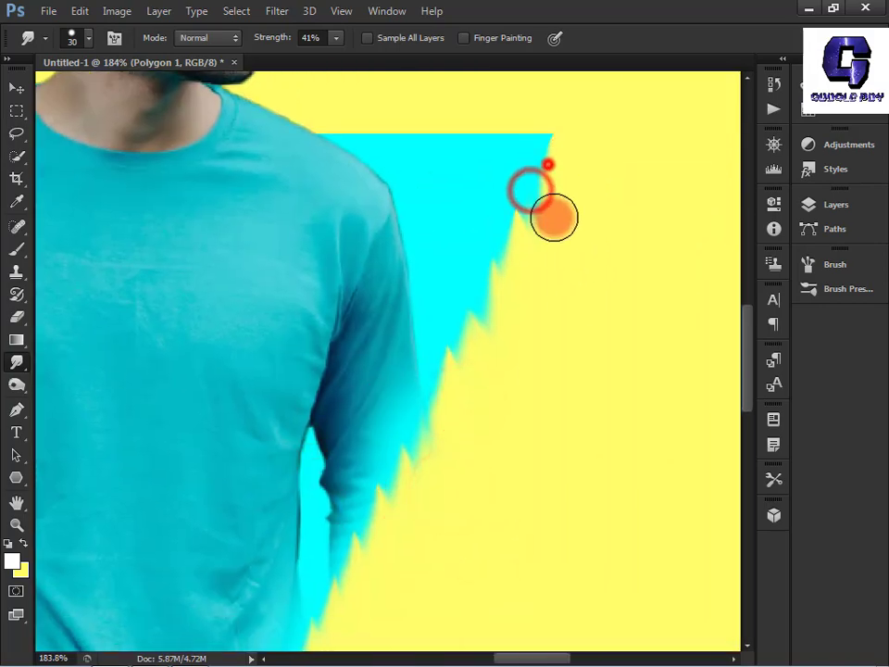
- Smudge the triangle's upper-left corner downward to extend the dripping edge there
{"action": "left_click_drag", "start_coordinate": [452, 492], "coordinate": [697, 462]}
{"action": "left_click_drag", "start_coordinate": [278, 400], "coordinate": [547, 501]}
{"action": "left_click_drag", "start_coordinate": [185, 237], "coordinate": [199, 393]}
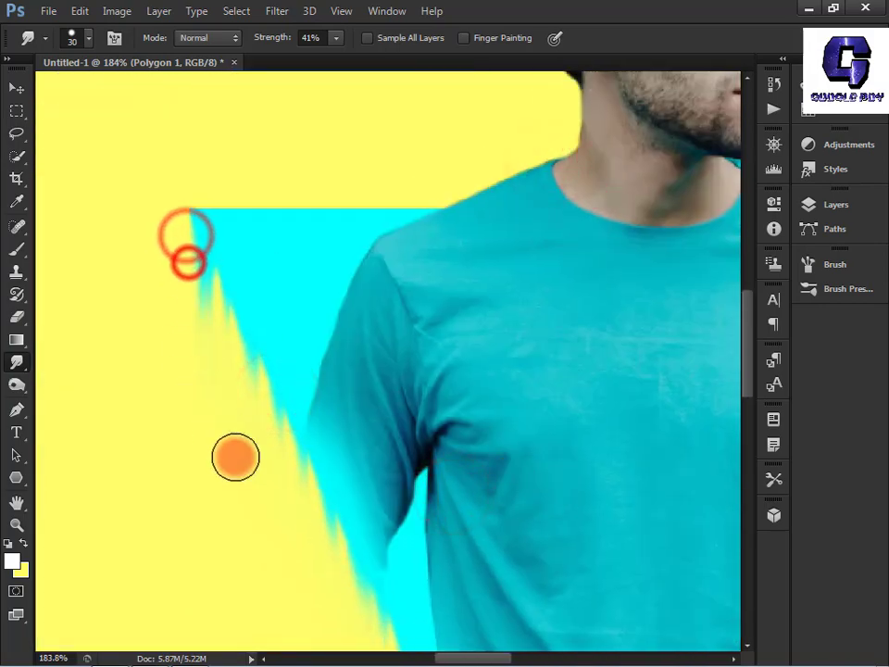
- Reduce the Smudge brush to 15 px and smudge the upper part of the triangle's left edge downward into finer drips
{"action": "scroll", "coordinate": [205, 442], "scroll_direction": "up", "scroll_amount": 6}
{"action": "left_click_drag", "start_coordinate": [165, 455], "coordinate": [353, 482]}
{"action": "key", "text": "bracketleft"}
{"action": "key", "text": "bracketleft"}
{"action": "key", "text": "bracketleft"}
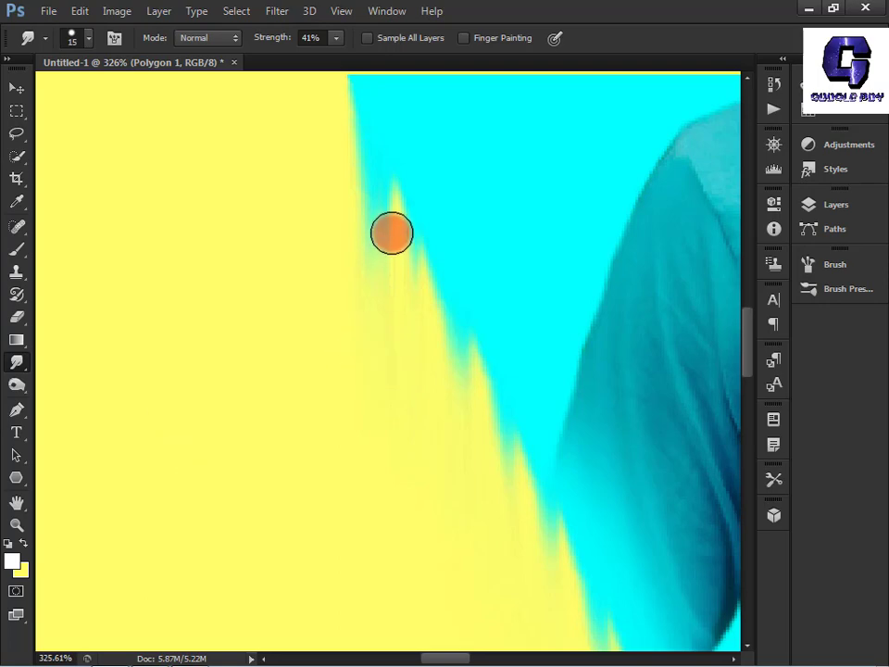
{"action": "left_click_drag", "start_coordinate": [392, 232], "coordinate": [398, 349]}
{"action": "left_click_drag", "start_coordinate": [405, 218], "coordinate": [403, 411]}
{"action": "left_click_drag", "start_coordinate": [425, 304], "coordinate": [421, 407]}
{"action": "left_click_drag", "start_coordinate": [450, 384], "coordinate": [450, 481]}
{"action": "left_click_drag", "start_coordinate": [431, 288], "coordinate": [433, 549]}
{"action": "left_click_drag", "start_coordinate": [475, 429], "coordinate": [474, 552]}
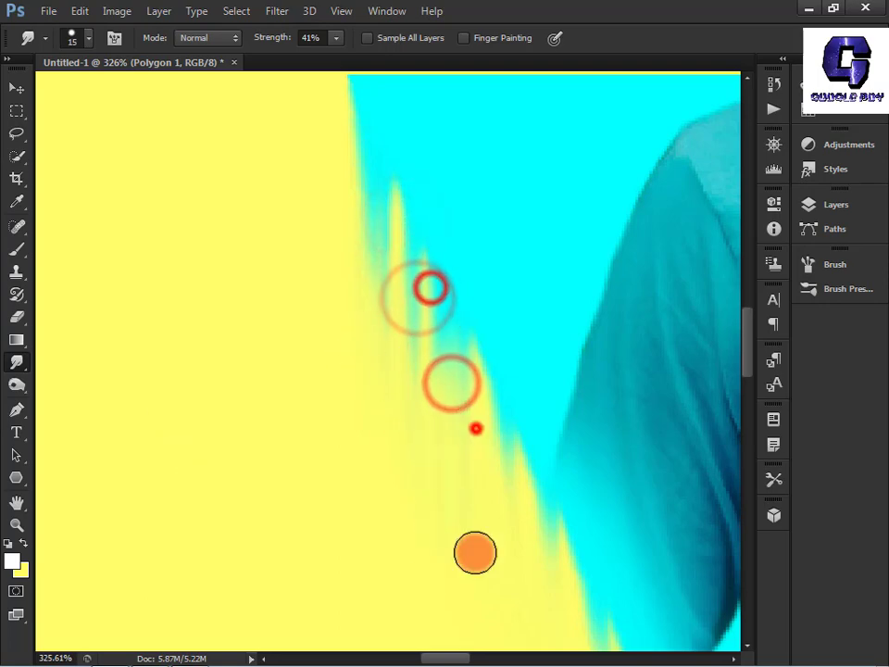
{"action": "left_click_drag", "start_coordinate": [475, 367], "coordinate": [463, 555]}
- Smudge the triangle's left edge beside the man's sleeve downward into fine drips
{"action": "left_click_drag", "start_coordinate": [462, 594], "coordinate": [391, 358]}
{"action": "left_click_drag", "start_coordinate": [434, 219], "coordinate": [422, 387]}
{"action": "left_click_drag", "start_coordinate": [455, 248], "coordinate": [452, 352]}
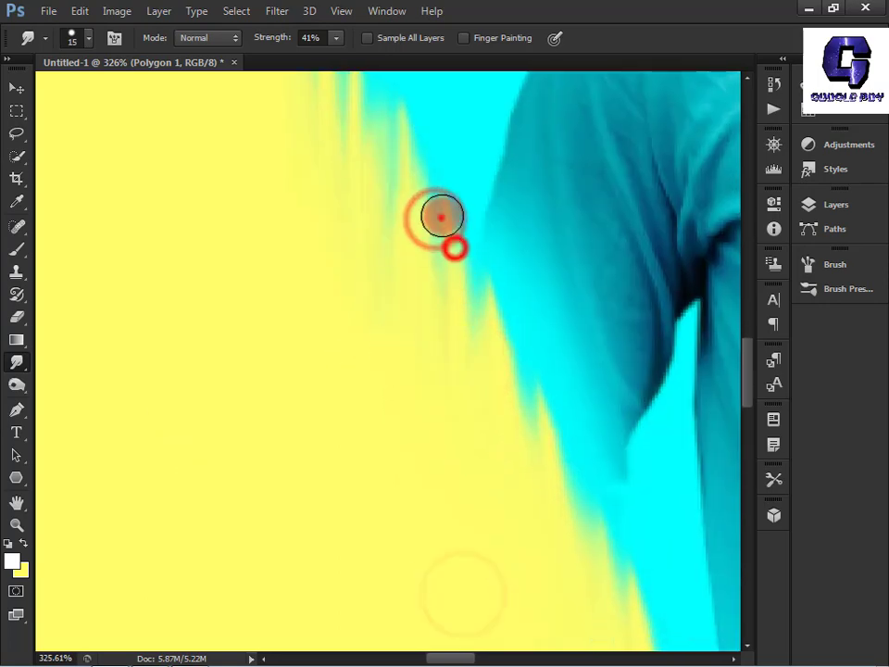
{"action": "left_click_drag", "start_coordinate": [440, 217], "coordinate": [439, 324]}
{"action": "left_click_drag", "start_coordinate": [391, 169], "coordinate": [413, 284]}
{"action": "left_click_drag", "start_coordinate": [474, 309], "coordinate": [480, 407]}
{"action": "left_click_drag", "start_coordinate": [497, 296], "coordinate": [494, 398]}
{"action": "left_click_drag", "start_coordinate": [489, 325], "coordinate": [486, 501]}
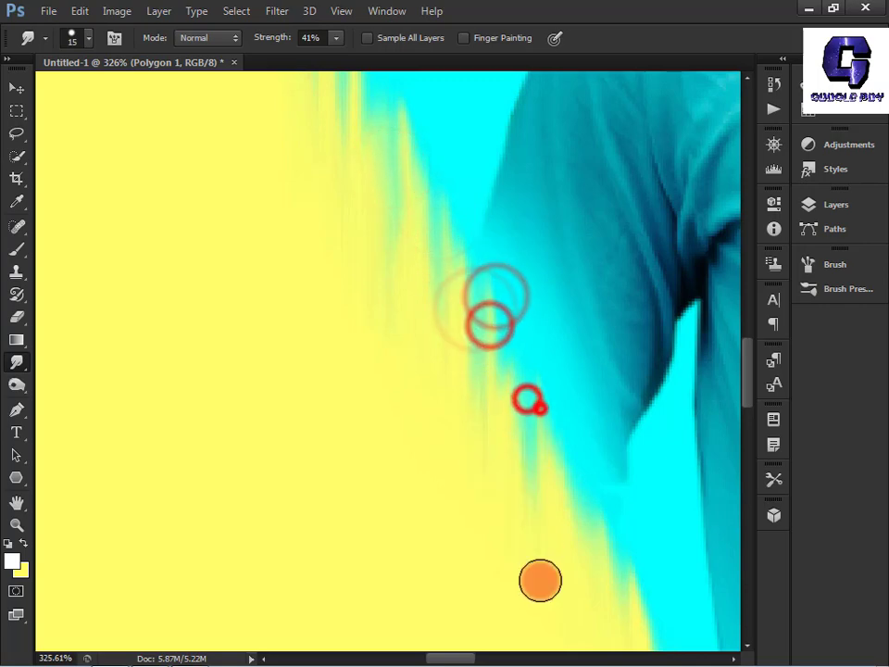
{"action": "left_click_drag", "start_coordinate": [558, 471], "coordinate": [553, 563]}
- Continue the fine downward drips along the middle of the left edge, below the sleeve and beside the shirt
{"action": "left_click_drag", "start_coordinate": [542, 557], "coordinate": [481, 362]}
{"action": "left_click_drag", "start_coordinate": [512, 321], "coordinate": [515, 417]}
{"action": "left_click_drag", "start_coordinate": [526, 309], "coordinate": [529, 464]}
{"action": "left_click_drag", "start_coordinate": [534, 347], "coordinate": [537, 463]}
{"action": "left_click_drag", "start_coordinate": [566, 373], "coordinate": [575, 473]}
{"action": "mouse_move", "coordinate": [551, 398]}
{"action": "left_mouse_down"}
{"action": "mouse_move", "coordinate": [561, 565]}
{"action": "mouse_move", "coordinate": [508, 443]}
{"action": "left_mouse_up"}
{"action": "left_click_drag", "start_coordinate": [494, 324], "coordinate": [501, 354]}
{"action": "left_click_drag", "start_coordinate": [550, 422], "coordinate": [553, 505]}
{"action": "left_click_drag", "start_coordinate": [533, 598], "coordinate": [433, 427]}
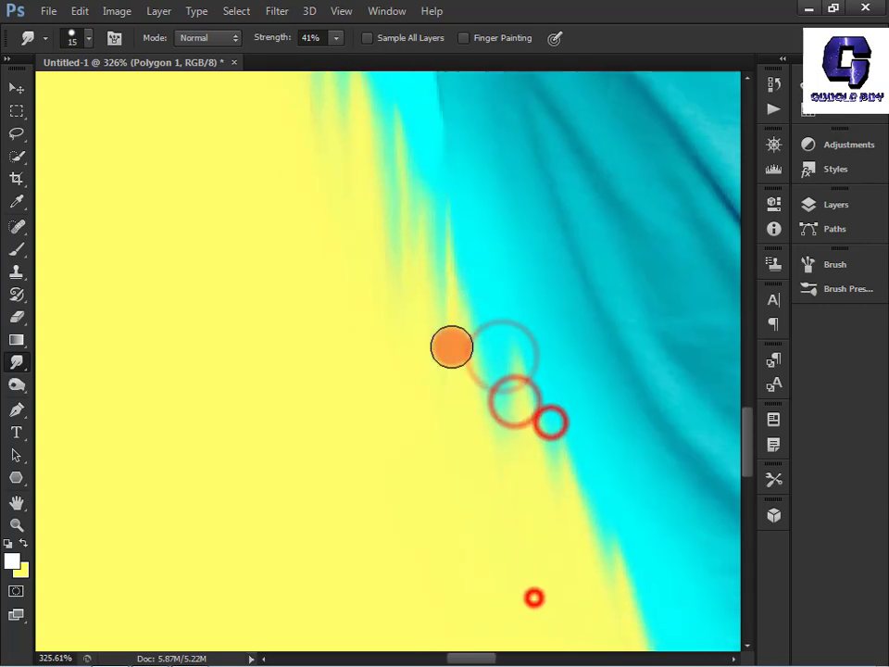
{"action": "left_click_drag", "start_coordinate": [461, 290], "coordinate": [470, 398]}
{"action": "left_click_drag", "start_coordinate": [495, 343], "coordinate": [512, 443]}
{"action": "left_click_drag", "start_coordinate": [524, 375], "coordinate": [532, 472]}
- Smudge the lower part of the triangle's left edge into fine drips, working down toward the tip
{"action": "left_click_drag", "start_coordinate": [494, 506], "coordinate": [443, 404]}
{"action": "left_click_drag", "start_coordinate": [473, 328], "coordinate": [487, 458]}
{"action": "left_click_drag", "start_coordinate": [488, 301], "coordinate": [493, 403]}
{"action": "mouse_move", "coordinate": [464, 300]}
{"action": "left_mouse_down"}
{"action": "mouse_move", "coordinate": [473, 408]}
{"action": "mouse_move", "coordinate": [523, 500]}
{"action": "left_mouse_up"}
{"action": "mouse_move", "coordinate": [532, 432]}
{"action": "left_mouse_down"}
{"action": "mouse_move", "coordinate": [536, 537]}
{"action": "mouse_move", "coordinate": [448, 317]}
{"action": "left_mouse_up"}
{"action": "mouse_move", "coordinate": [476, 218]}
{"action": "left_mouse_down"}
{"action": "mouse_move", "coordinate": [478, 348]}
{"action": "mouse_move", "coordinate": [468, 379]}
{"action": "left_mouse_up"}
{"action": "left_click_drag", "start_coordinate": [480, 301], "coordinate": [488, 389]}
{"action": "mouse_move", "coordinate": [512, 311]}
{"action": "left_mouse_down"}
{"action": "mouse_move", "coordinate": [518, 393]}
{"action": "mouse_move", "coordinate": [537, 407]}
{"action": "left_mouse_up"}
{"action": "left_click_drag", "start_coordinate": [551, 373], "coordinate": [561, 477]}
{"action": "left_click_drag", "start_coordinate": [583, 481], "coordinate": [586, 569]}
- Smudge fine drips along the lower right edge, working from just above the tip up beside the shirt's lower end
{"action": "mouse_move", "coordinate": [587, 533]}
{"action": "left_mouse_down"}
{"action": "mouse_move", "coordinate": [582, 611]}
{"action": "mouse_move", "coordinate": [508, 408]}
{"action": "left_mouse_up"}
{"action": "left_click_drag", "start_coordinate": [572, 279], "coordinate": [579, 375]}
{"action": "mouse_move", "coordinate": [602, 253]}
{"action": "left_mouse_down"}
{"action": "mouse_move", "coordinate": [595, 238]}
{"action": "mouse_move", "coordinate": [608, 361]}
{"action": "left_mouse_up"}
{"action": "left_click_drag", "start_coordinate": [635, 190], "coordinate": [636, 429]}
{"action": "left_click_drag", "start_coordinate": [675, 141], "coordinate": [681, 260]}
{"action": "mouse_move", "coordinate": [622, 391]}
{"action": "left_mouse_down"}
{"action": "mouse_move", "coordinate": [657, 349]}
{"action": "mouse_move", "coordinate": [417, 648]}
{"action": "left_mouse_up"}
{"action": "left_click_drag", "start_coordinate": [506, 316], "coordinate": [516, 408]}
{"action": "left_click_drag", "start_coordinate": [500, 292], "coordinate": [507, 389]}
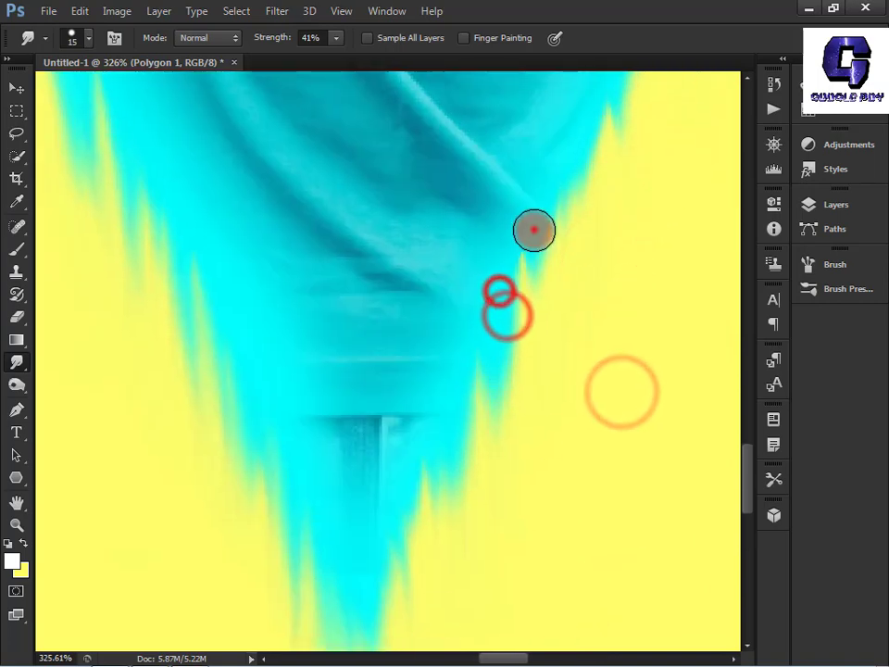
{"action": "left_click_drag", "start_coordinate": [533, 231], "coordinate": [541, 324]}
{"action": "left_click_drag", "start_coordinate": [571, 163], "coordinate": [578, 254]}
{"action": "left_click_drag", "start_coordinate": [595, 113], "coordinate": [600, 232]}
- Lengthen the drips on the right edge beside the bottom of the shirt with more downward smudges
{"action": "left_click_drag", "start_coordinate": [611, 290], "coordinate": [491, 553]}
{"action": "left_click_drag", "start_coordinate": [497, 348], "coordinate": [501, 454]}
{"action": "mouse_move", "coordinate": [491, 406]}
{"action": "left_mouse_down"}
{"action": "mouse_move", "coordinate": [507, 592]}
{"action": "mouse_move", "coordinate": [502, 392]}
{"action": "left_mouse_up"}
{"action": "left_click_drag", "start_coordinate": [486, 293], "coordinate": [494, 441]}
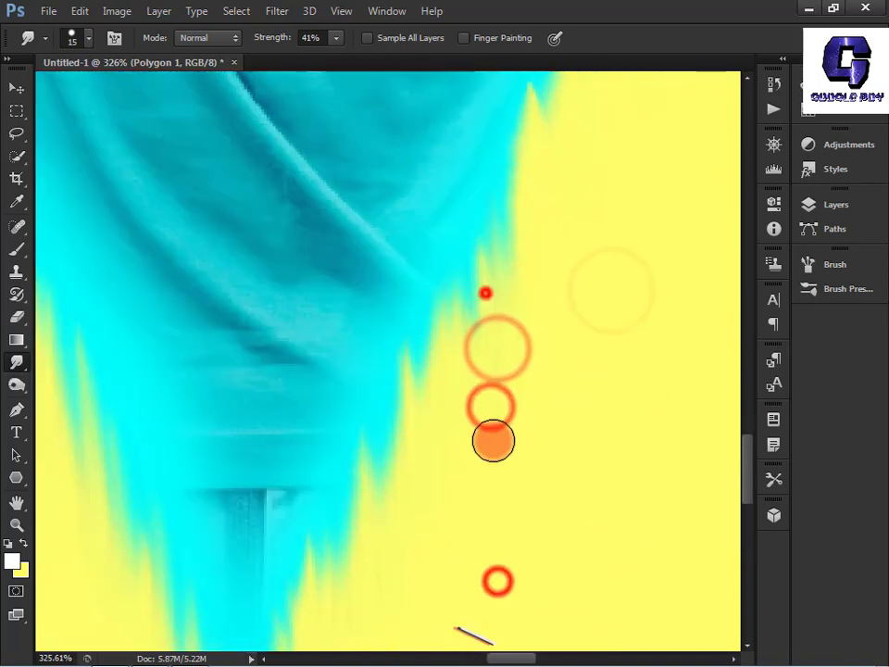
{"action": "left_click_drag", "start_coordinate": [441, 333], "coordinate": [448, 464]}
{"action": "left_click_drag", "start_coordinate": [454, 328], "coordinate": [464, 463]}
{"action": "left_click_drag", "start_coordinate": [427, 406], "coordinate": [429, 491]}
{"action": "left_click_drag", "start_coordinate": [415, 386], "coordinate": [419, 477]}
{"action": "mouse_move", "coordinate": [399, 413]}
{"action": "left_mouse_down"}
{"action": "mouse_move", "coordinate": [404, 512]}
{"action": "mouse_move", "coordinate": [374, 592]}
{"action": "left_mouse_up"}
- Smudge both sides of the triangle's narrow bottom tip downward into long drips
{"action": "left_click_drag", "start_coordinate": [372, 621], "coordinate": [385, 444]}
{"action": "left_click_drag", "start_coordinate": [352, 407], "coordinate": [355, 486]}
{"action": "left_click_drag", "start_coordinate": [324, 404], "coordinate": [327, 509]}
{"action": "left_click_drag", "start_coordinate": [320, 451], "coordinate": [323, 542]}
{"action": "left_click_drag", "start_coordinate": [298, 476], "coordinate": [294, 593]}
{"action": "mouse_move", "coordinate": [533, 307]}
{"action": "left_mouse_down"}
{"action": "mouse_move", "coordinate": [470, 422]}
{"action": "mouse_move", "coordinate": [515, 280]}
{"action": "left_mouse_up"}
{"action": "left_click_drag", "start_coordinate": [280, 468], "coordinate": [276, 546]}
{"action": "left_click_drag", "start_coordinate": [263, 513], "coordinate": [262, 592]}
{"action": "mouse_move", "coordinate": [213, 524]}
{"action": "left_mouse_down"}
{"action": "mouse_move", "coordinate": [212, 637]}
{"action": "mouse_move", "coordinate": [227, 641]}
{"action": "left_mouse_up"}
{"action": "left_click_drag", "start_coordinate": [288, 458], "coordinate": [289, 537]}
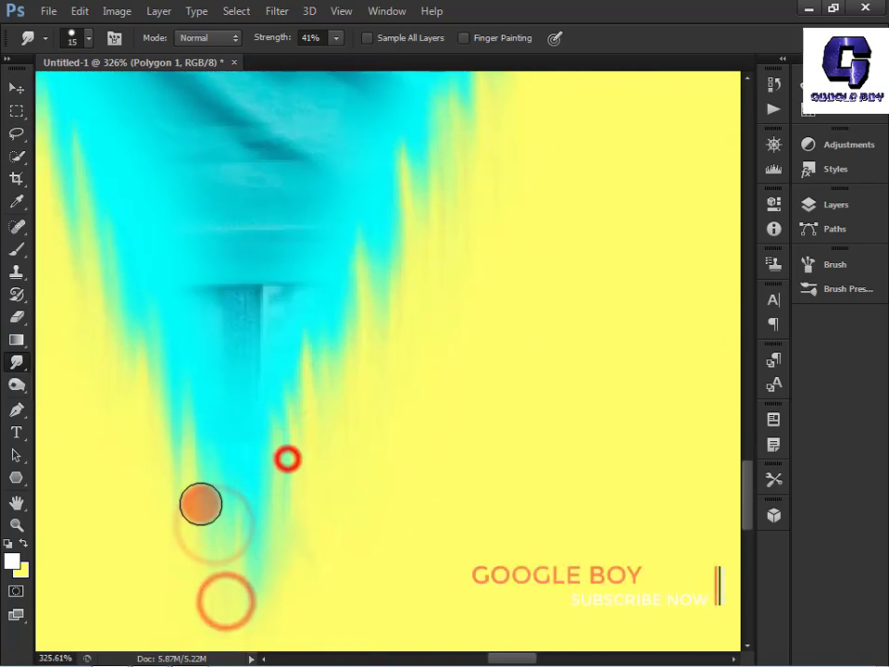
{"action": "mouse_move", "coordinate": [195, 454]}
{"action": "left_mouse_down"}
{"action": "mouse_move", "coordinate": [195, 523]}
{"action": "mouse_move", "coordinate": [185, 523]}
{"action": "left_mouse_up"}
{"action": "left_click_drag", "start_coordinate": [185, 546], "coordinate": [188, 598]}
- Smudge drips up the right edge from the lower shirt to just below the man's hidden hand
{"action": "left_click_drag", "start_coordinate": [426, 374], "coordinate": [406, 548]}
{"action": "left_click_drag", "start_coordinate": [470, 254], "coordinate": [396, 513]}
{"action": "left_click_drag", "start_coordinate": [417, 443], "coordinate": [431, 522]}
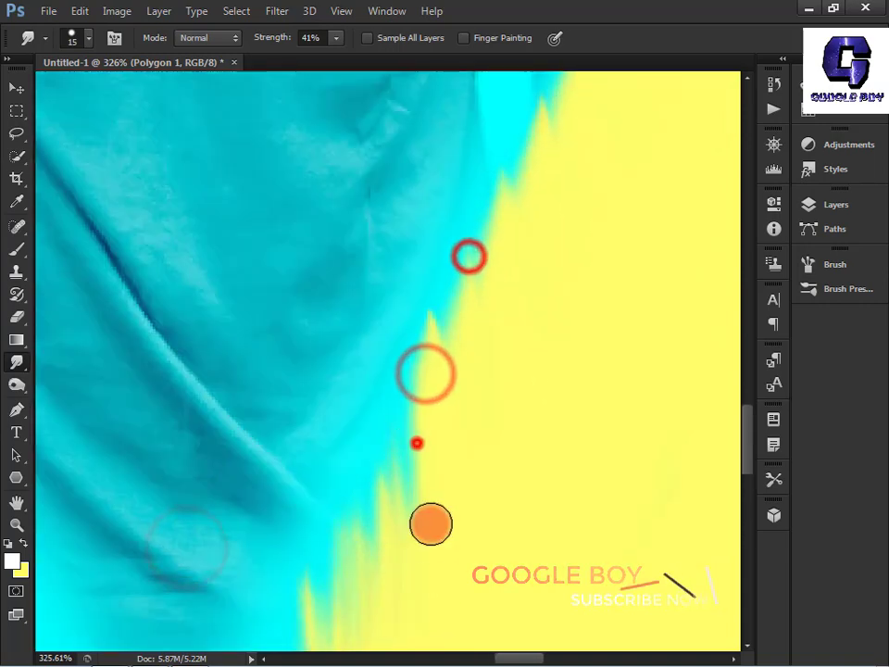
{"action": "left_click_drag", "start_coordinate": [420, 363], "coordinate": [424, 442]}
{"action": "left_click_drag", "start_coordinate": [437, 395], "coordinate": [440, 458]}
{"action": "left_click_drag", "start_coordinate": [431, 395], "coordinate": [433, 461]}
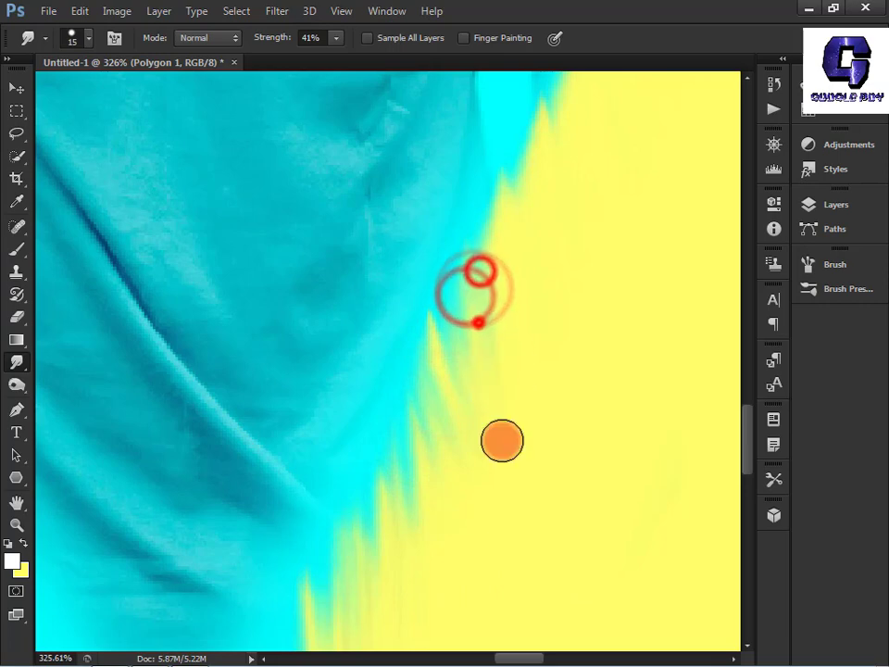
{"action": "left_click_drag", "start_coordinate": [453, 330], "coordinate": [466, 407]}
{"action": "left_click_drag", "start_coordinate": [553, 298], "coordinate": [538, 441]}
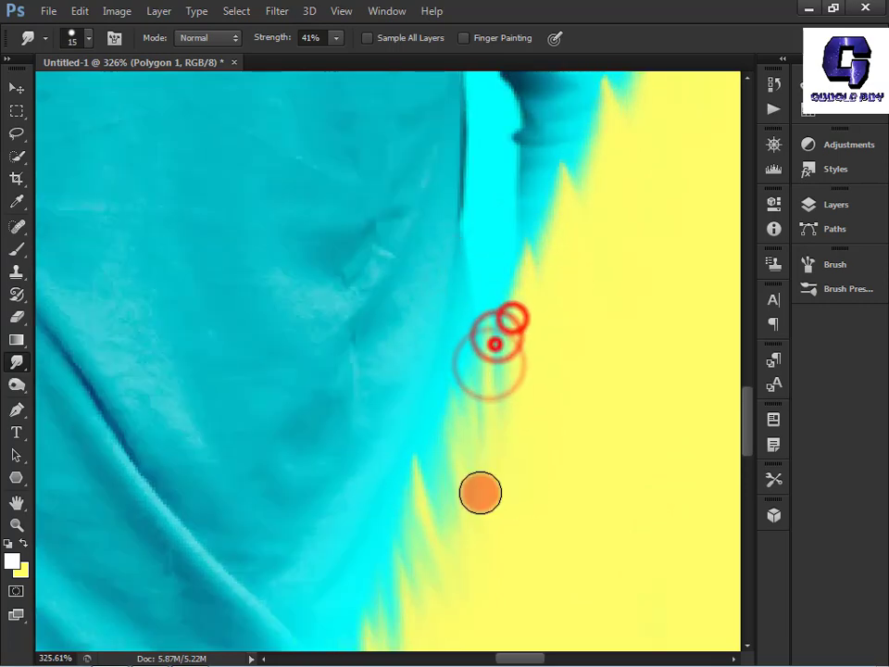
{"action": "left_click_drag", "start_coordinate": [550, 389], "coordinate": [528, 481]}
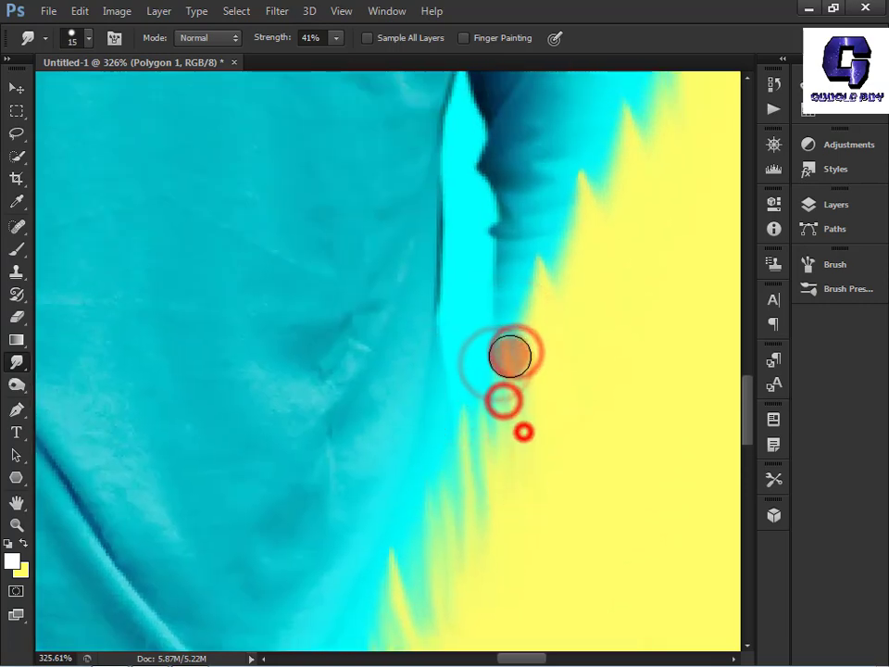
{"action": "left_click_drag", "start_coordinate": [506, 411], "coordinate": [498, 463]}
{"action": "left_click_drag", "start_coordinate": [550, 374], "coordinate": [521, 512]}
{"action": "left_click_drag", "start_coordinate": [504, 418], "coordinate": [513, 477]}
{"action": "left_click_drag", "start_coordinate": [532, 399], "coordinate": [535, 486]}
{"action": "left_click_drag", "start_coordinate": [524, 447], "coordinate": [524, 509]}
{"action": "mouse_move", "coordinate": [522, 454]}
{"action": "left_mouse_down"}
{"action": "mouse_move", "coordinate": [492, 502]}
{"action": "mouse_move", "coordinate": [520, 633]}
{"action": "left_mouse_up"}
{"action": "left_click_drag", "start_coordinate": [514, 491], "coordinate": [523, 611]}
- Smudge the right edge around the end of the man's forearm downward to thicken the drips there
{"action": "left_click_drag", "start_coordinate": [559, 508], "coordinate": [503, 594]}
{"action": "left_click_drag", "start_coordinate": [484, 482], "coordinate": [484, 584]}
{"action": "left_click_drag", "start_coordinate": [450, 484], "coordinate": [460, 588]}
{"action": "left_click_drag", "start_coordinate": [462, 609], "coordinate": [476, 409]}
{"action": "left_click_drag", "start_coordinate": [451, 380], "coordinate": [462, 498]}
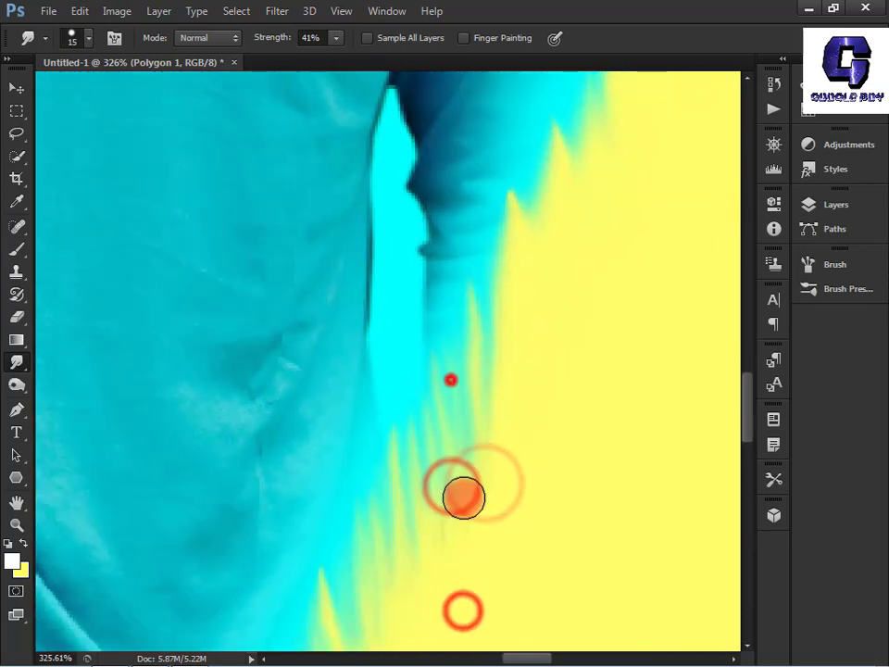
{"action": "left_click_drag", "start_coordinate": [406, 400], "coordinate": [419, 553]}
{"action": "left_click_drag", "start_coordinate": [384, 531], "coordinate": [432, 595]}
{"action": "left_click_drag", "start_coordinate": [512, 487], "coordinate": [471, 590]}
{"action": "left_click_drag", "start_coordinate": [461, 355], "coordinate": [468, 445]}
{"action": "left_click_drag", "start_coordinate": [474, 380], "coordinate": [483, 492]}
{"action": "left_click_drag", "start_coordinate": [480, 308], "coordinate": [480, 333]}
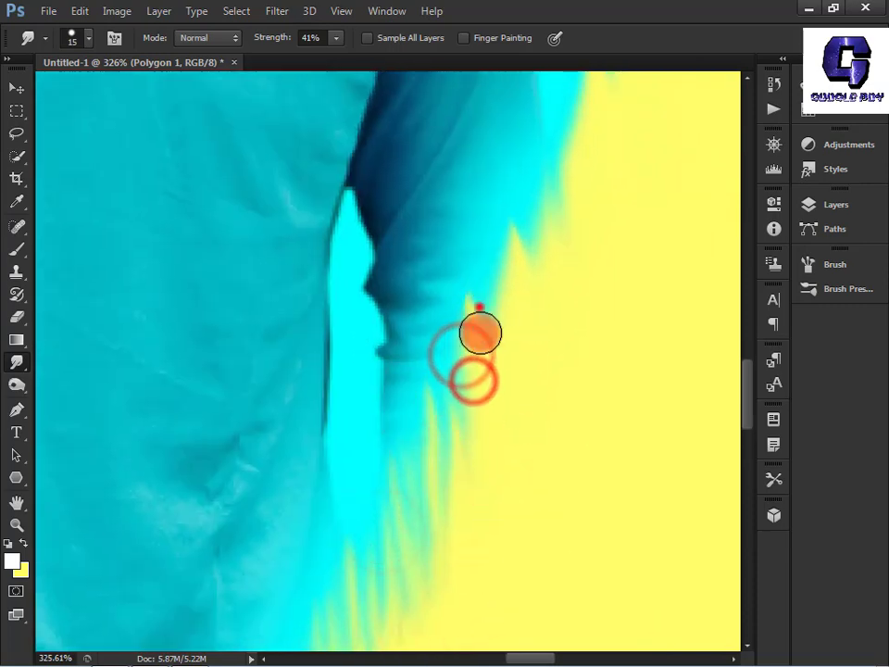
- Smudge the right edge beside the man's sleeve downward into fine drips
{"action": "left_click_drag", "start_coordinate": [477, 448], "coordinate": [483, 513]}
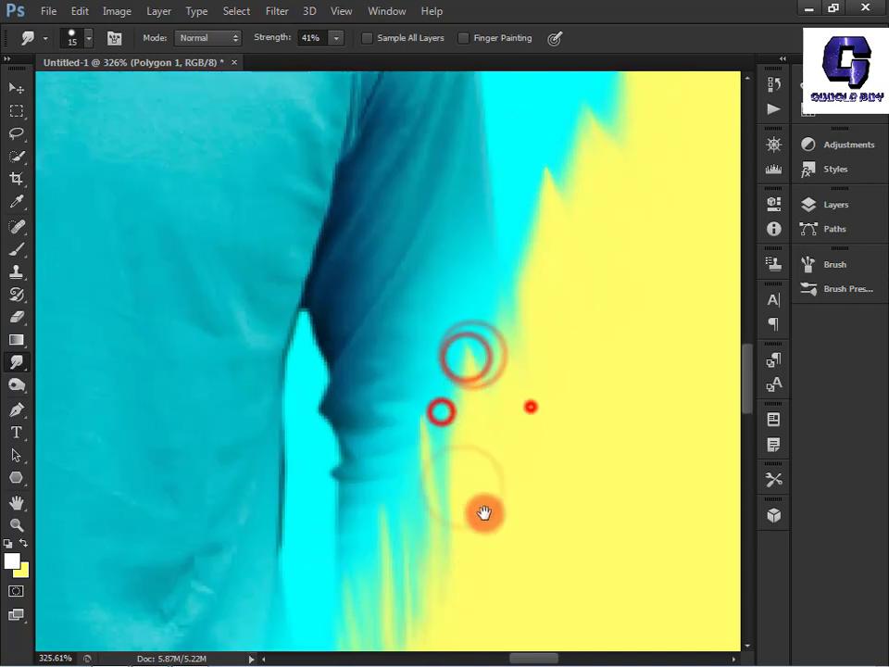
{"action": "left_click_drag", "start_coordinate": [480, 418], "coordinate": [484, 487]}
{"action": "mouse_move", "coordinate": [530, 355]}
{"action": "left_mouse_down"}
{"action": "mouse_move", "coordinate": [524, 401]}
{"action": "mouse_move", "coordinate": [487, 500]}
{"action": "left_mouse_up"}
{"action": "left_click_drag", "start_coordinate": [469, 411], "coordinate": [476, 500]}
{"action": "mouse_move", "coordinate": [483, 434]}
{"action": "left_mouse_down"}
{"action": "mouse_move", "coordinate": [498, 536]}
{"action": "mouse_move", "coordinate": [499, 528]}
{"action": "left_mouse_up"}
{"action": "left_click_drag", "start_coordinate": [456, 474], "coordinate": [483, 583]}
{"action": "left_click_drag", "start_coordinate": [452, 454], "coordinate": [456, 544]}
{"action": "mouse_move", "coordinate": [495, 344]}
{"action": "left_mouse_down"}
{"action": "mouse_move", "coordinate": [493, 310]}
{"action": "mouse_move", "coordinate": [456, 364]}
{"action": "left_mouse_up"}
{"action": "mouse_move", "coordinate": [472, 514]}
{"action": "left_mouse_down"}
{"action": "mouse_move", "coordinate": [455, 345]}
{"action": "mouse_move", "coordinate": [437, 412]}
{"action": "left_mouse_up"}
{"action": "left_click_drag", "start_coordinate": [430, 369], "coordinate": [420, 464]}
{"action": "left_click_drag", "start_coordinate": [407, 434], "coordinate": [422, 506]}
- Smudge the top stretch of the right edge downward into drips, up to the triangle's upper-right corner
{"action": "left_click_drag", "start_coordinate": [536, 377], "coordinate": [452, 564]}
{"action": "left_click_drag", "start_coordinate": [416, 378], "coordinate": [431, 404]}
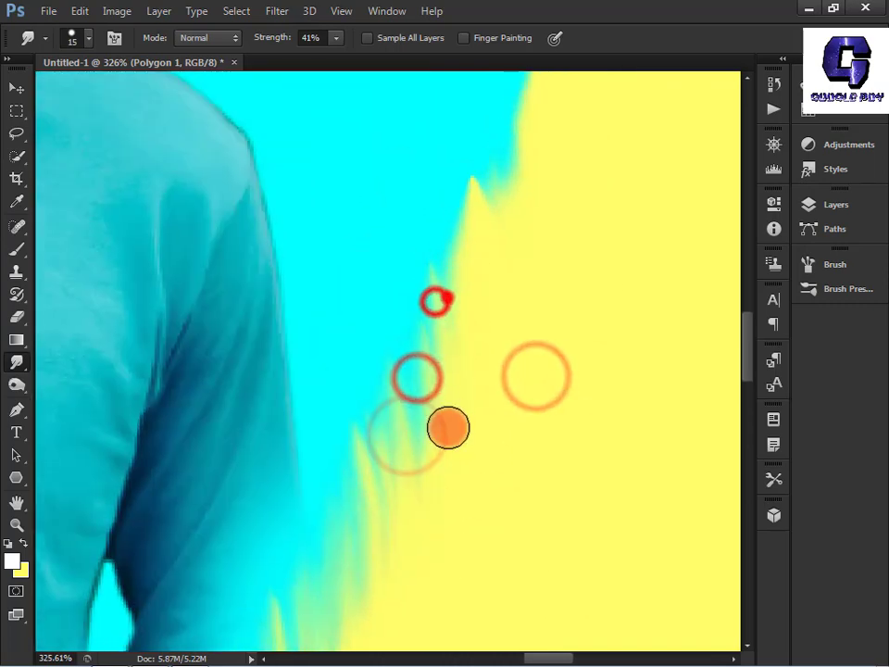
{"action": "mouse_move", "coordinate": [460, 224]}
{"action": "left_mouse_down"}
{"action": "mouse_move", "coordinate": [445, 367]}
{"action": "mouse_move", "coordinate": [461, 470]}
{"action": "left_mouse_up"}
{"action": "left_click_drag", "start_coordinate": [496, 319], "coordinate": [513, 390]}
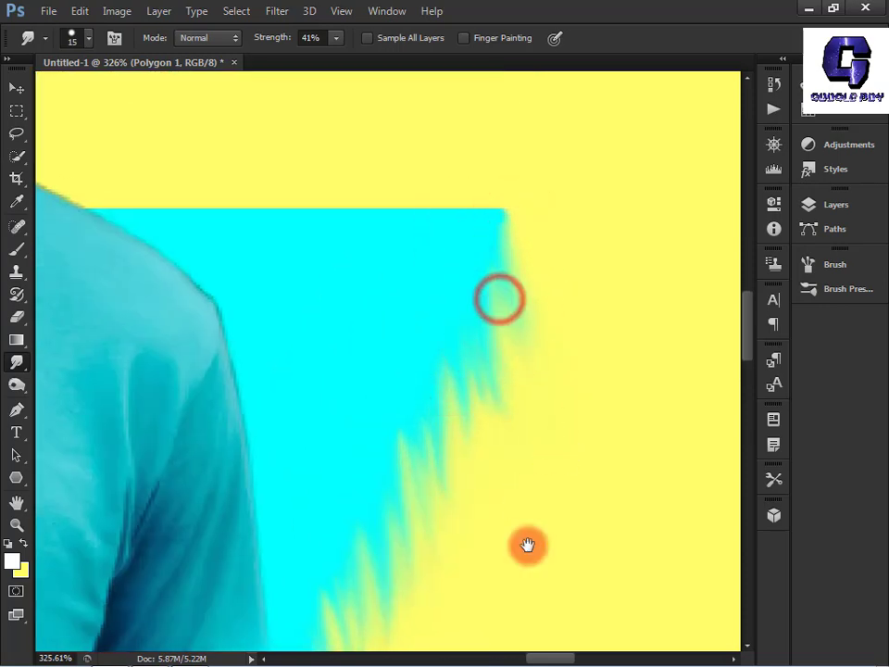
{"action": "left_click_drag", "start_coordinate": [527, 545], "coordinate": [547, 379]}
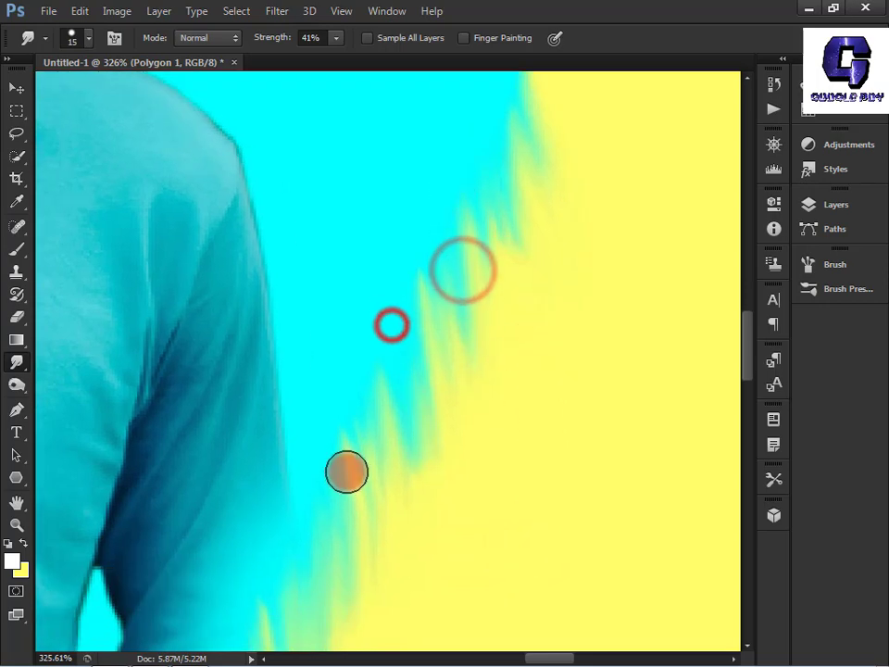
- Reshape the triangle's upper-left corner with short smudges and pull additional drips down below it
{"action": "scroll", "coordinate": [416, 518], "scroll_direction": "down", "scroll_amount": 6}
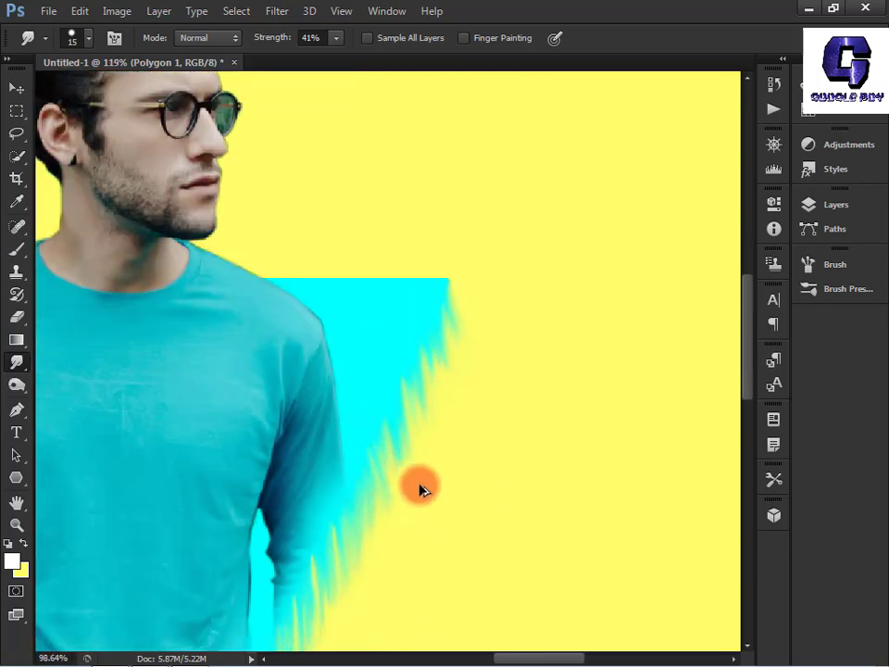
{"action": "left_click_drag", "start_coordinate": [314, 576], "coordinate": [406, 371]}
{"action": "scroll", "coordinate": [408, 370], "scroll_direction": "up", "scroll_amount": 3}
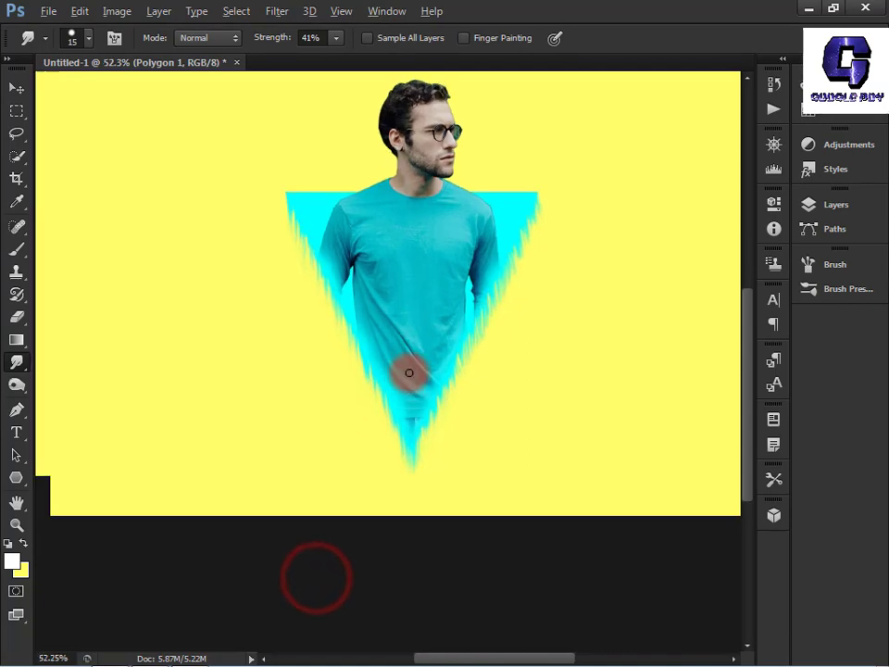
{"action": "scroll", "coordinate": [412, 460], "scroll_direction": "down", "scroll_amount": 2}
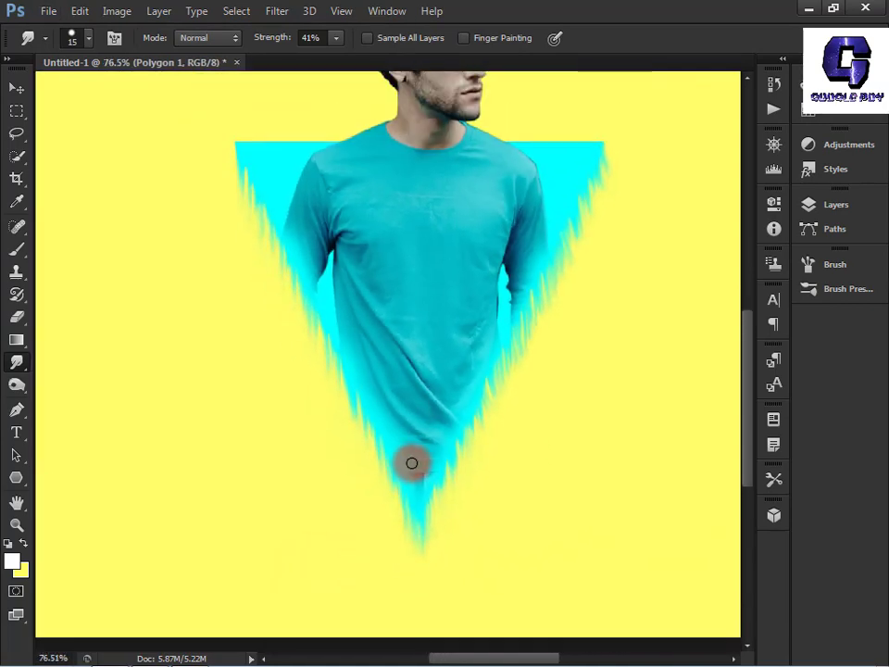
{"action": "scroll", "coordinate": [412, 462], "scroll_direction": "up", "scroll_amount": 8}
{"action": "left_click_drag", "start_coordinate": [248, 172], "coordinate": [613, 660]}
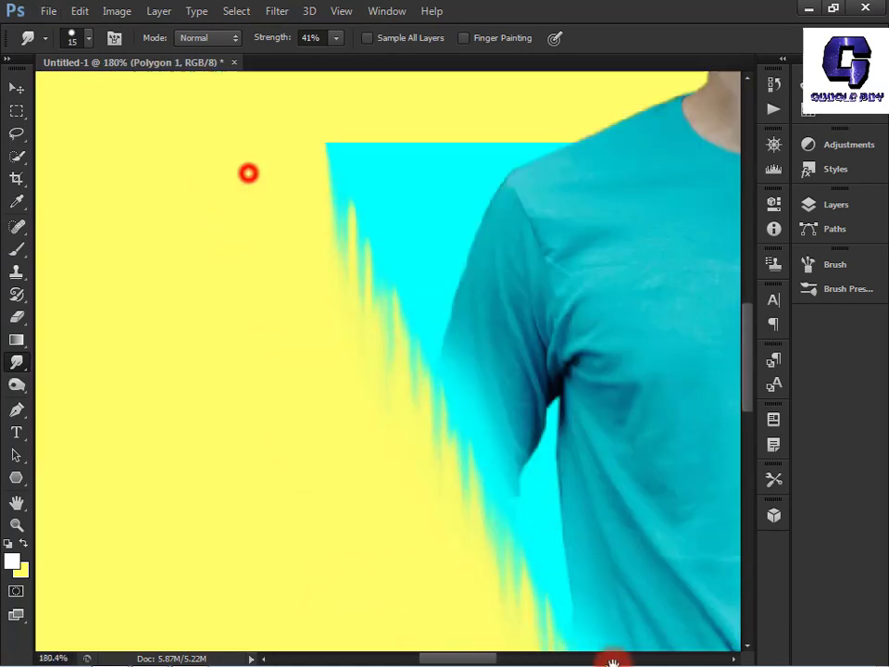
{"action": "left_click_drag", "start_coordinate": [547, 484], "coordinate": [579, 589]}
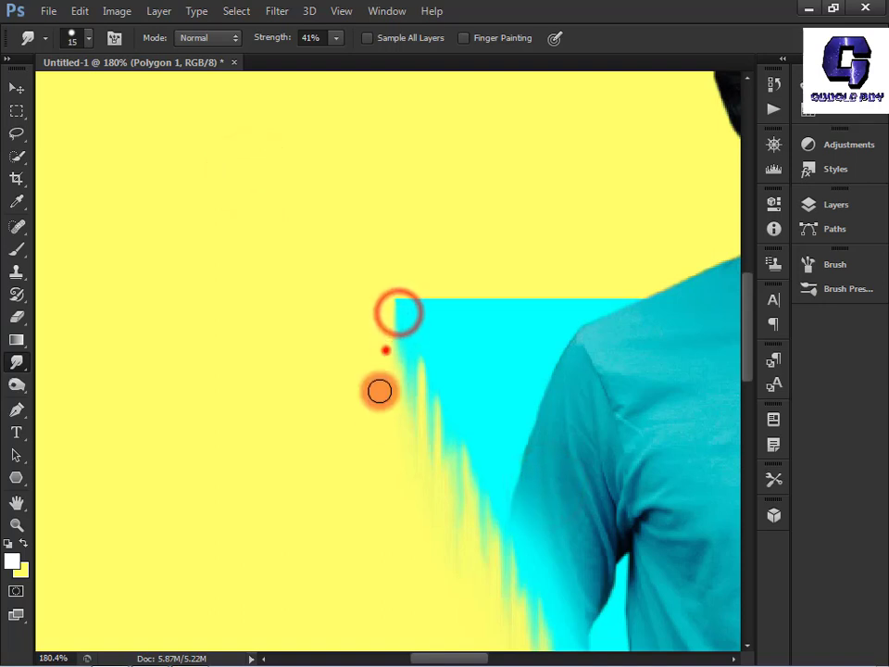
{"action": "left_click_drag", "start_coordinate": [385, 350], "coordinate": [400, 348]}
{"action": "left_click_drag", "start_coordinate": [399, 375], "coordinate": [387, 380]}
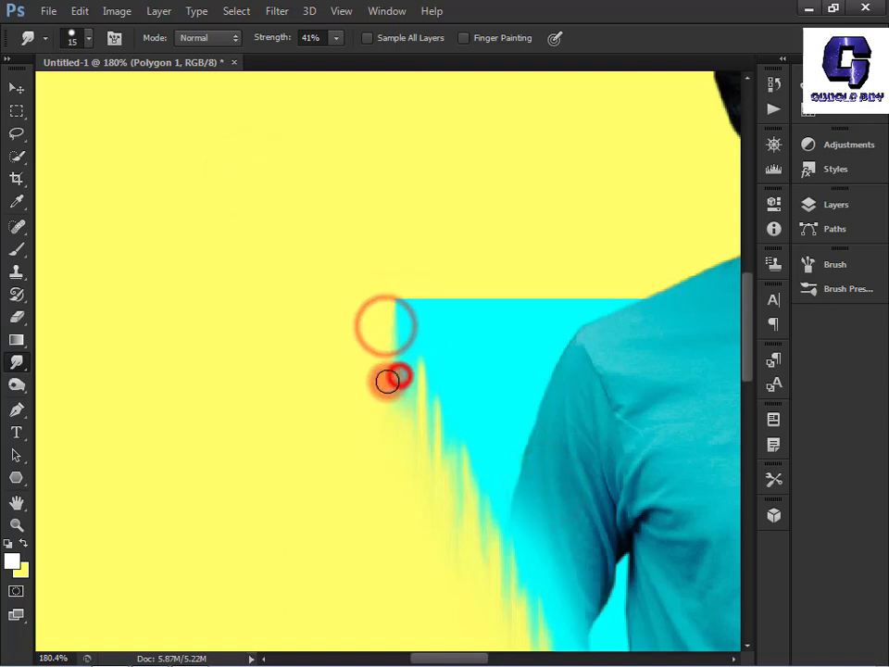
{"action": "left_click_drag", "start_coordinate": [385, 337], "coordinate": [334, 436]}
{"action": "left_click_drag", "start_coordinate": [389, 389], "coordinate": [389, 464]}
{"action": "mouse_move", "coordinate": [412, 424]}
{"action": "left_mouse_down"}
{"action": "mouse_move", "coordinate": [407, 519]}
{"action": "mouse_move", "coordinate": [425, 453]}
{"action": "mouse_move", "coordinate": [427, 538]}
{"action": "left_mouse_up"}
- Convert the locked yellow Background into a regular layer
{"action": "scroll", "coordinate": [427, 538], "scroll_direction": "down", "scroll_amount": 6}
{"action": "scroll", "coordinate": [427, 541], "scroll_direction": "down", "scroll_amount": 3}
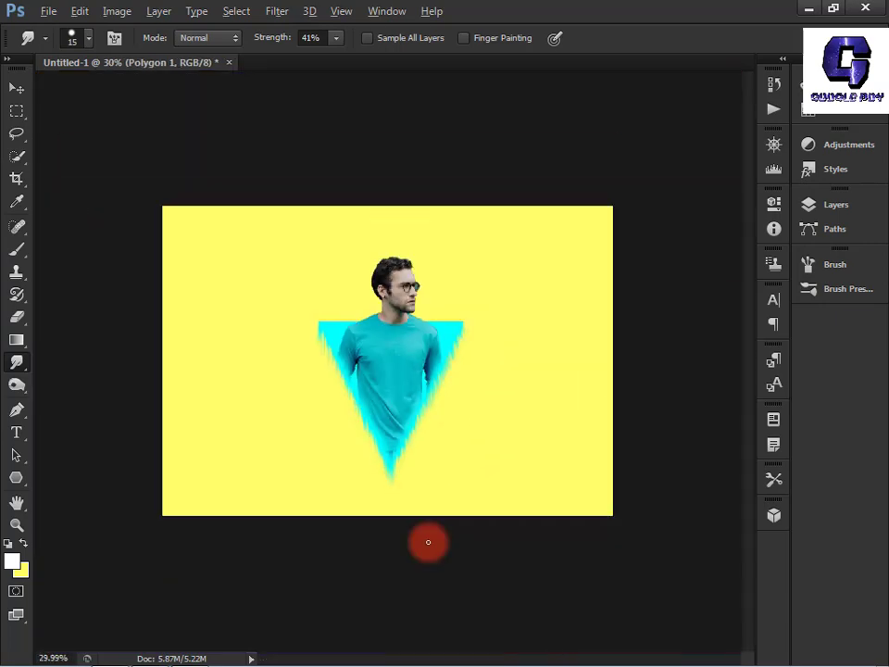
{"action": "scroll", "coordinate": [428, 540], "scroll_direction": "up", "scroll_amount": 5}
{"action": "left_click_drag", "start_coordinate": [345, 427], "coordinate": [407, 441]}
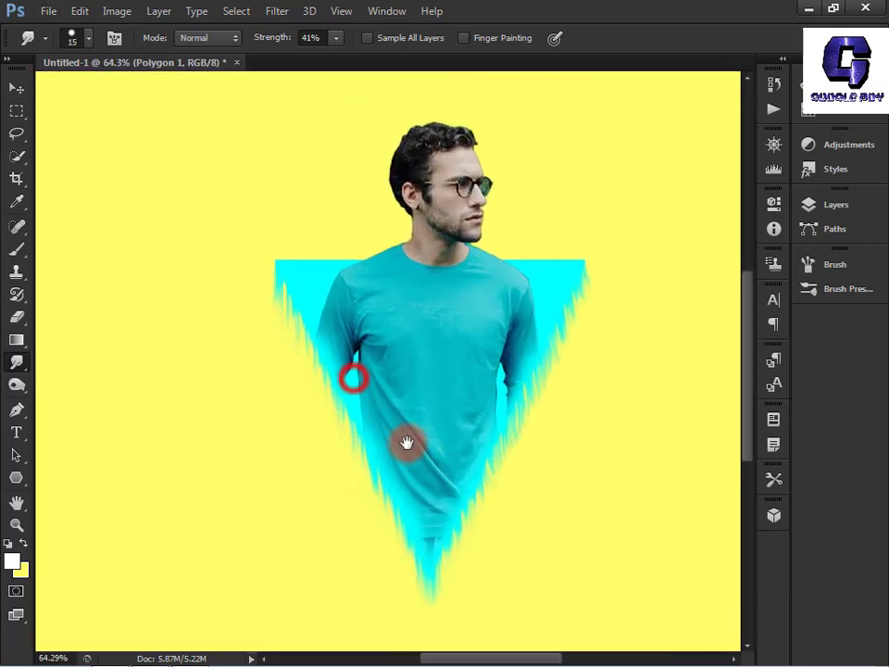
{"action": "scroll", "coordinate": [409, 447], "scroll_direction": "down", "scroll_amount": 2}
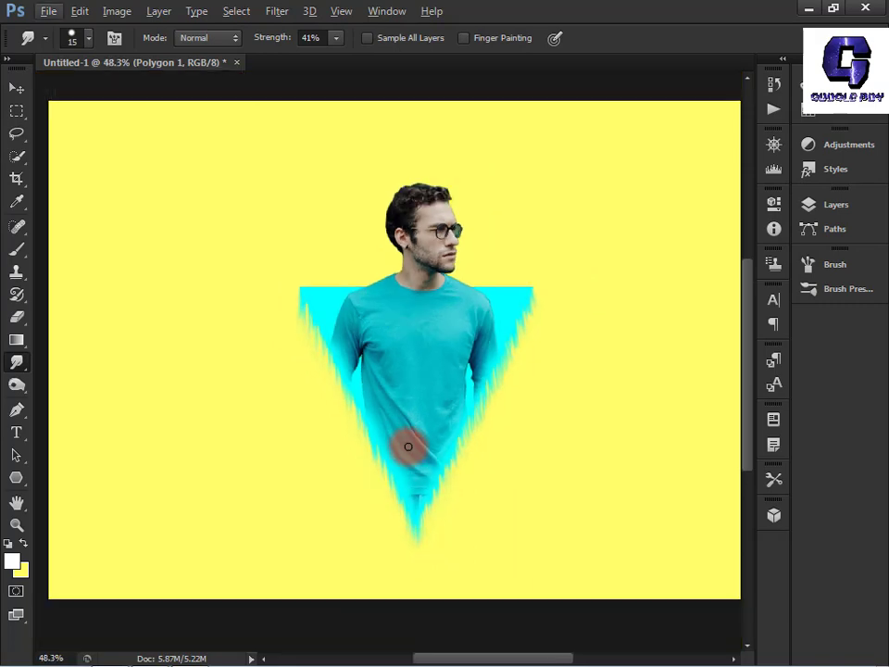
{"action": "scroll", "coordinate": [408, 447], "scroll_direction": "up", "scroll_amount": 1}
{"action": "left_click", "coordinate": [814, 205]}
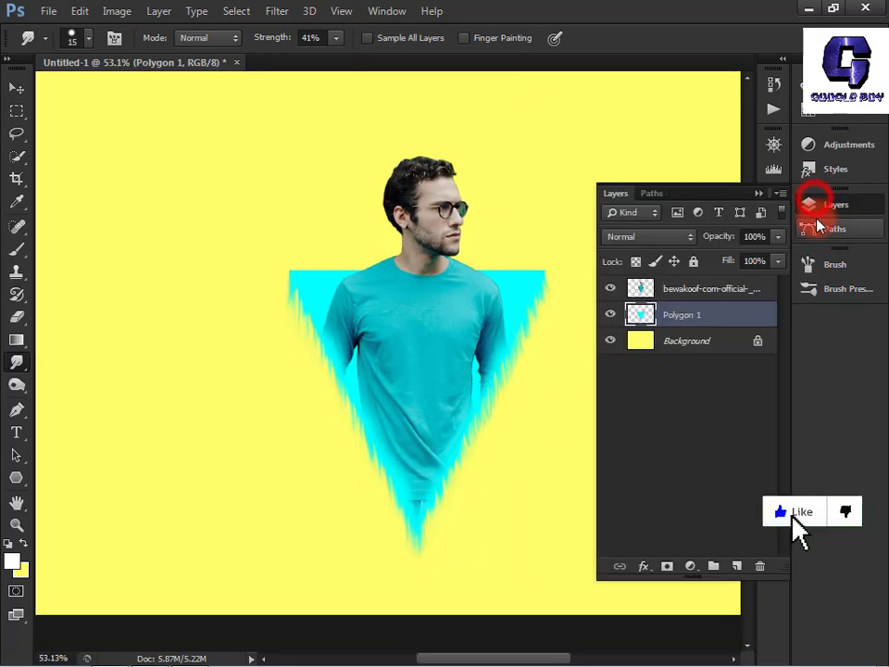
{"action": "left_click", "coordinate": [755, 344]}
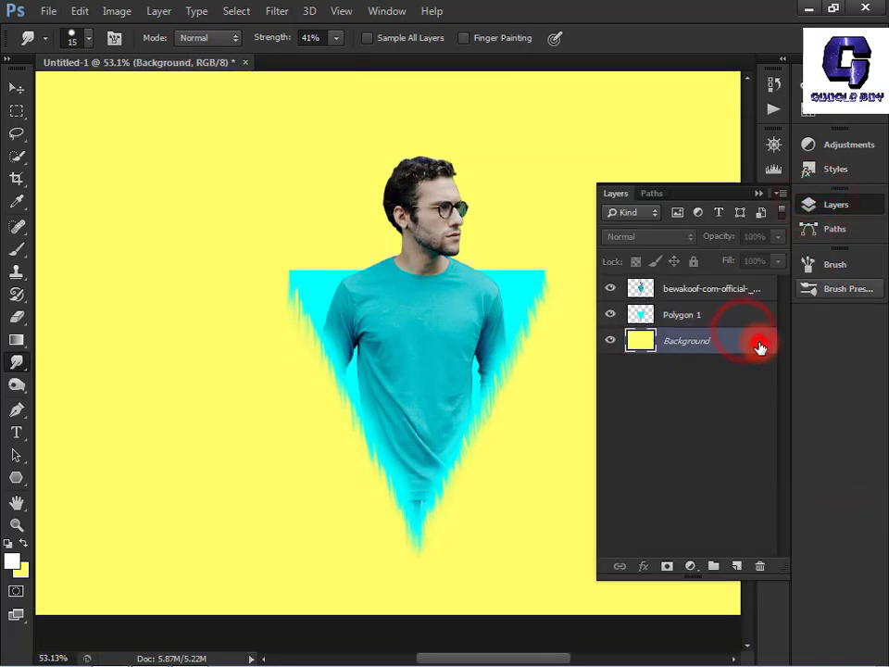
{"action": "double_click", "coordinate": [758, 346]}
{"action": "left_click", "coordinate": [589, 207]}
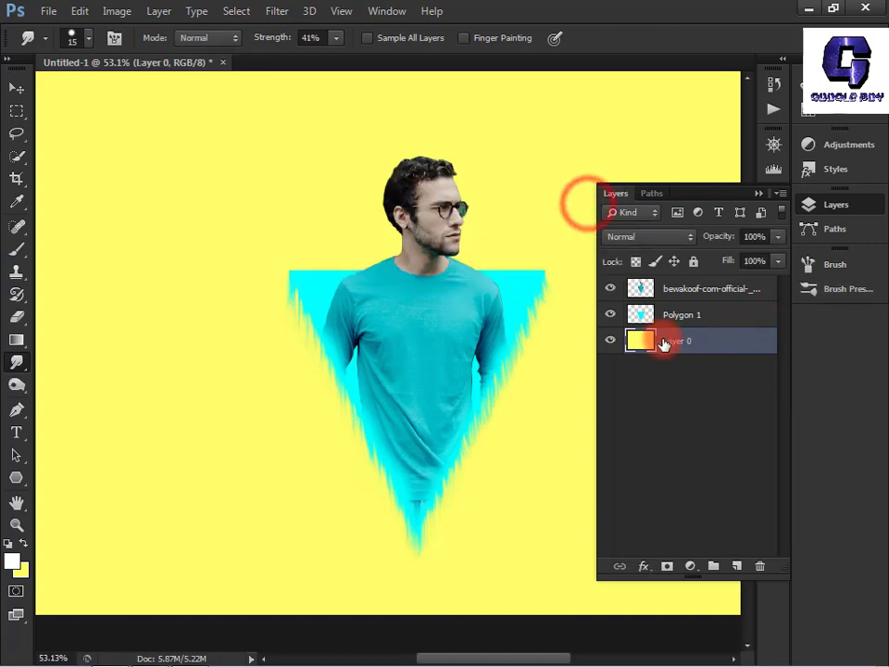
- Add a Gradient Overlay effect to Layer 0 and set its style to Radial
{"action": "left_click", "coordinate": [643, 566]}
{"action": "left_click", "coordinate": [683, 493]}
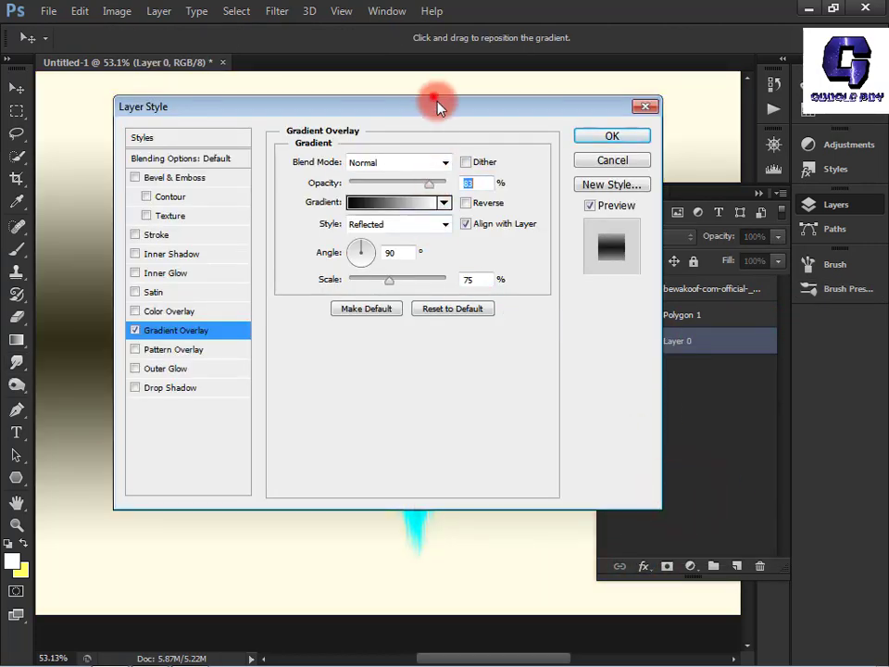
{"action": "left_click_drag", "start_coordinate": [437, 103], "coordinate": [581, 130]}
{"action": "left_click", "coordinate": [585, 252]}
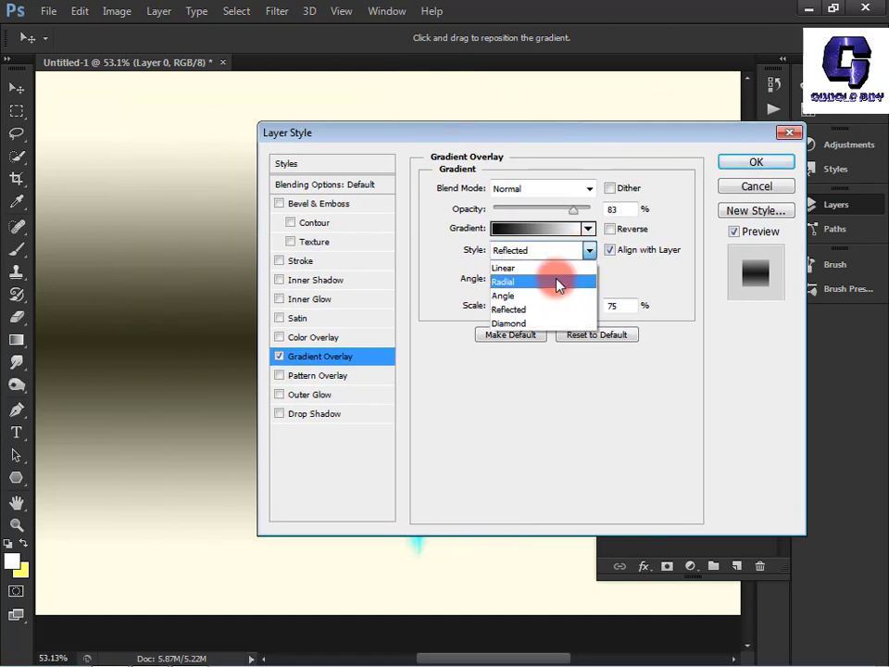
{"action": "left_click", "coordinate": [561, 282]}
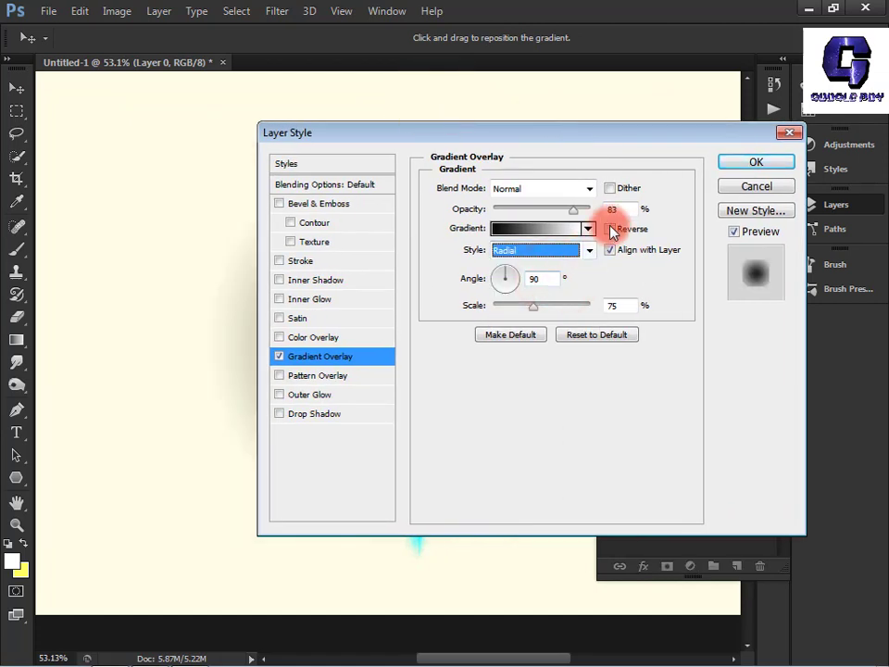
- Reverse the overlay's gradient, set its scale to 144%, and apply the layer style
{"action": "left_click", "coordinate": [610, 229]}
{"action": "left_click_drag", "start_coordinate": [540, 125], "coordinate": [783, 218]}
{"action": "left_click_drag", "start_coordinate": [777, 401], "coordinate": [836, 404]}
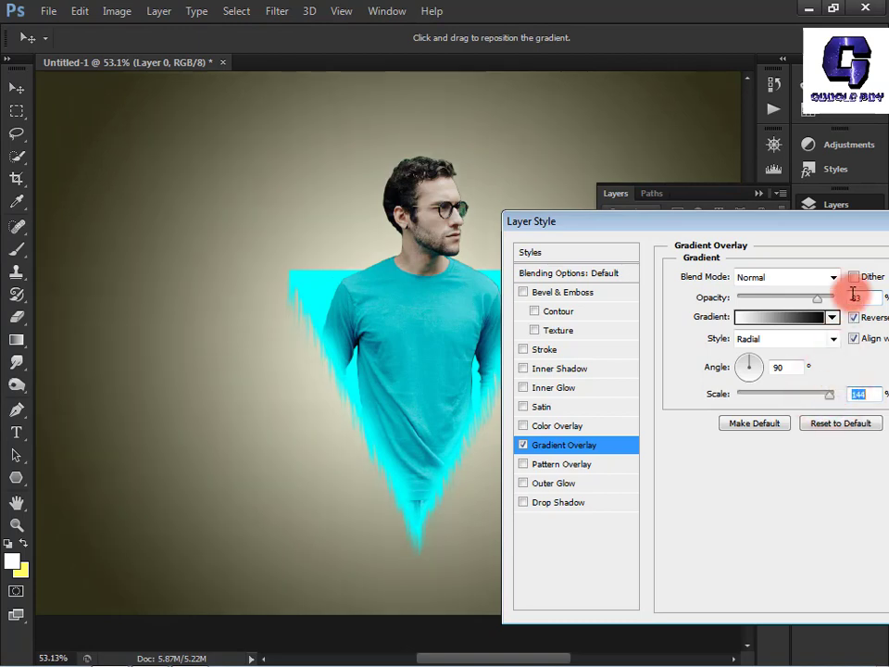
{"action": "left_click_drag", "start_coordinate": [837, 217], "coordinate": [651, 206]}
{"action": "left_click", "coordinate": [812, 241]}
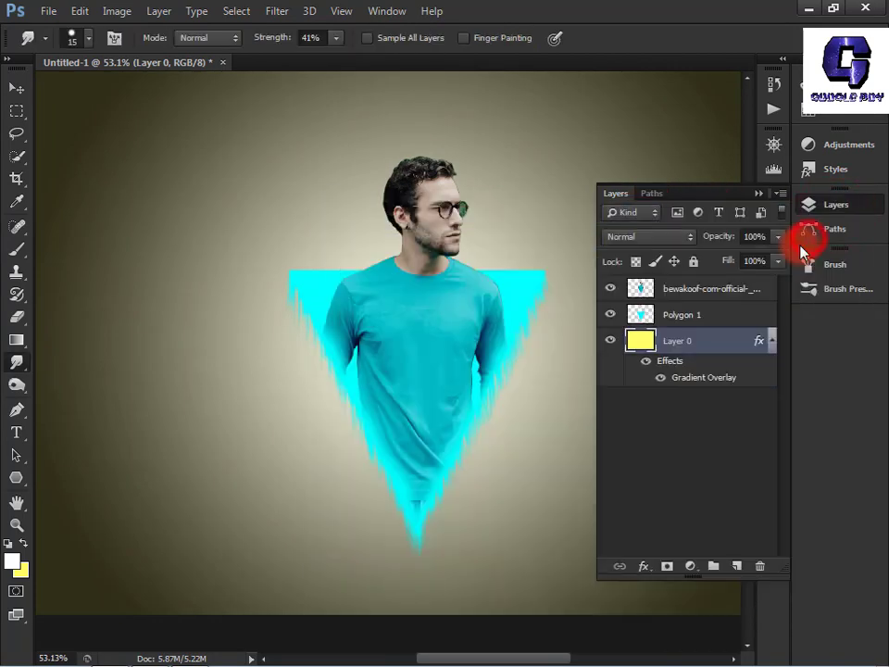
{"action": "left_click", "coordinate": [761, 194]}
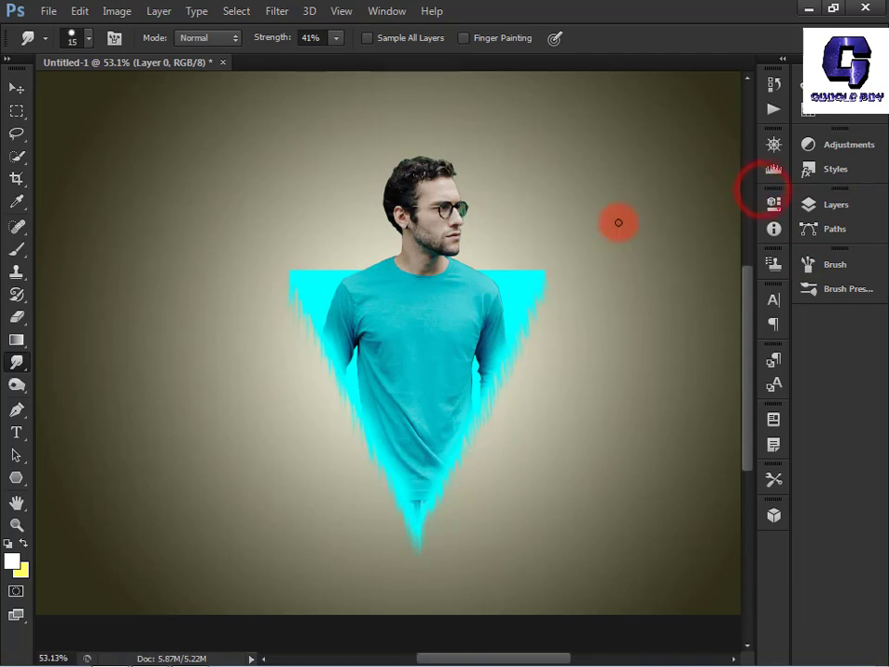
{"action": "scroll", "coordinate": [619, 222], "scroll_direction": "down", "scroll_amount": 1}
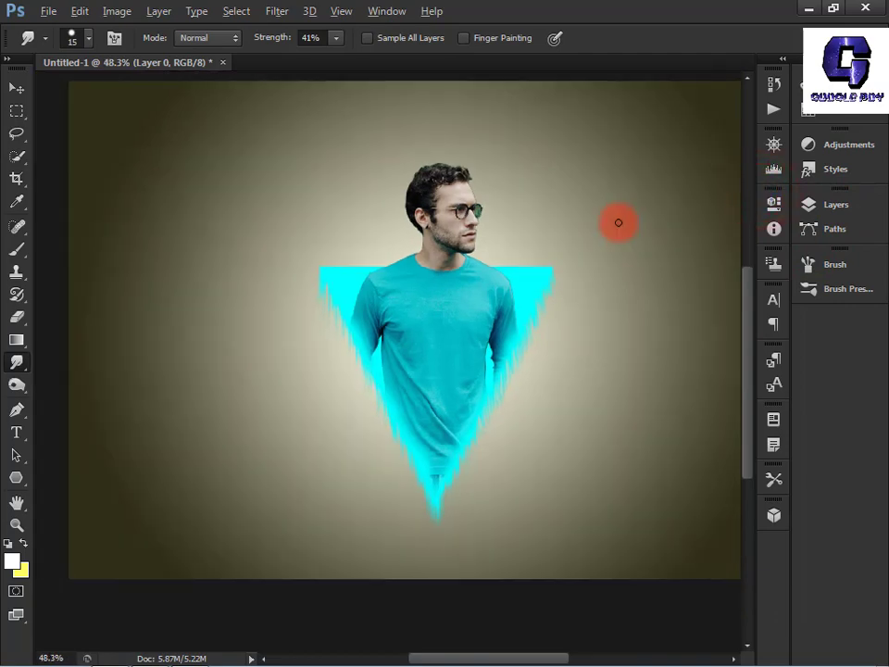
{"action": "left_click", "coordinate": [837, 207]}
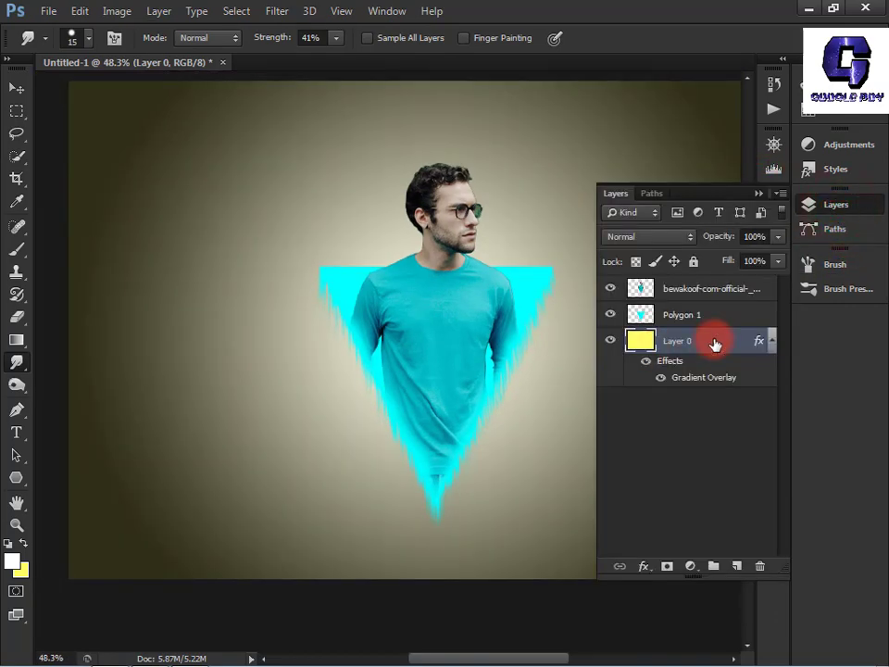
{"action": "double_click", "coordinate": [715, 344]}
{"action": "left_click", "coordinate": [849, 210]}
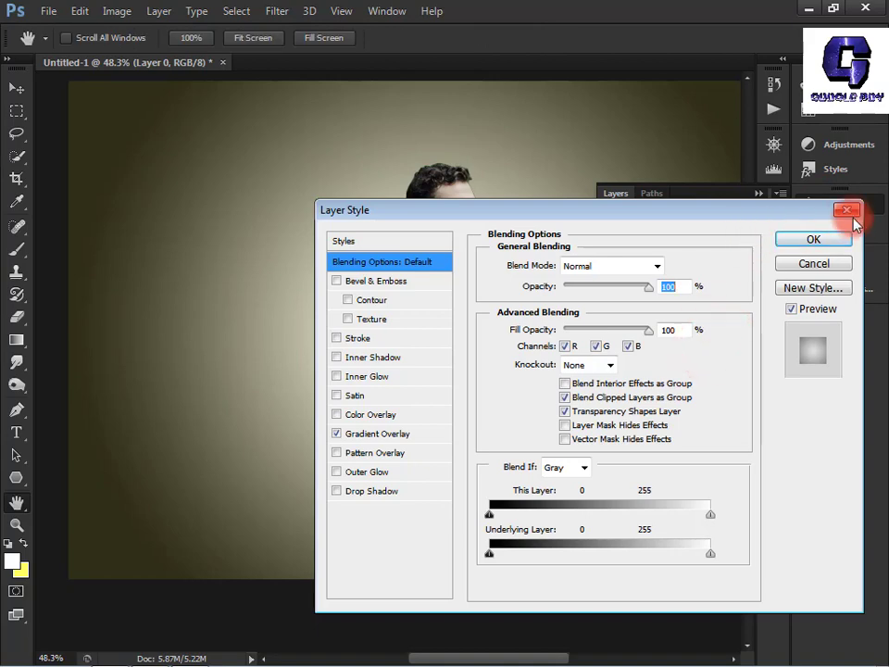
- Add a Drop Shadow effect to the Polygon 1 layer
{"action": "left_click", "coordinate": [720, 312]}
{"action": "double_click", "coordinate": [756, 297]}
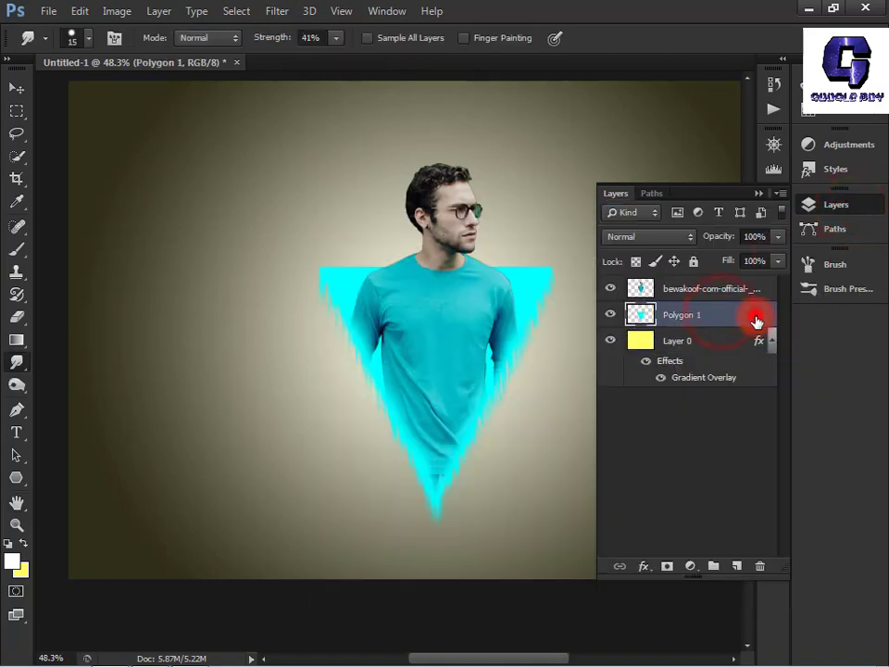
{"action": "left_click_drag", "start_coordinate": [570, 212], "coordinate": [754, 137]}
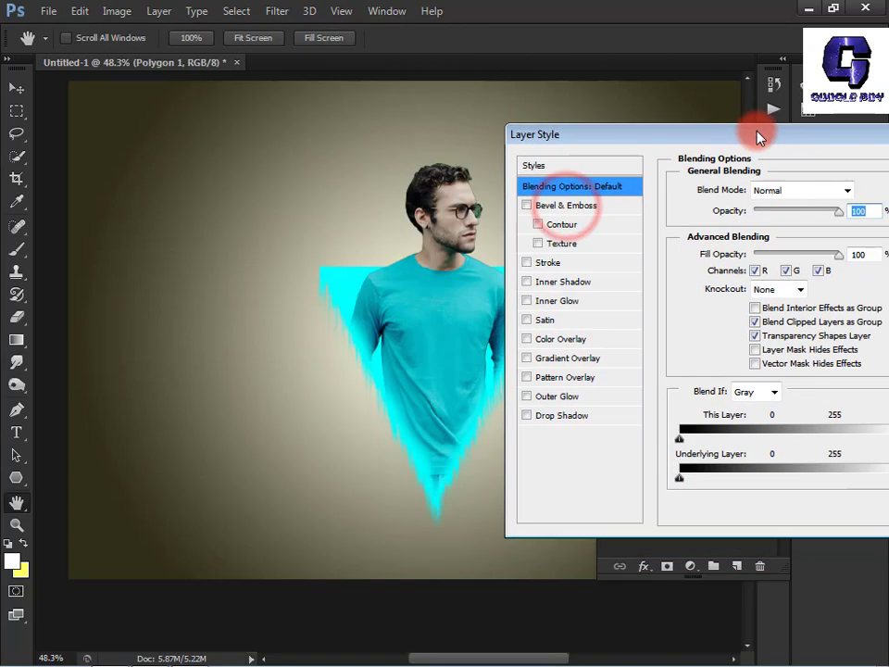
{"action": "left_click", "coordinate": [540, 415]}
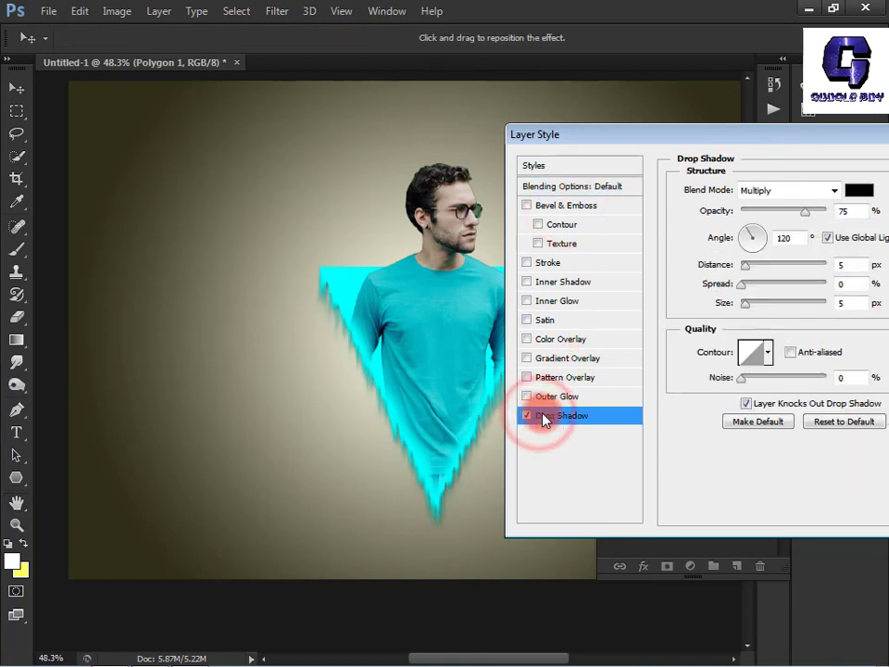
- Set the triangle's drop shadow to 97% opacity, 13 px distance, 8% spread and 0 px size
{"action": "left_click_drag", "start_coordinate": [783, 145], "coordinate": [754, 143]}
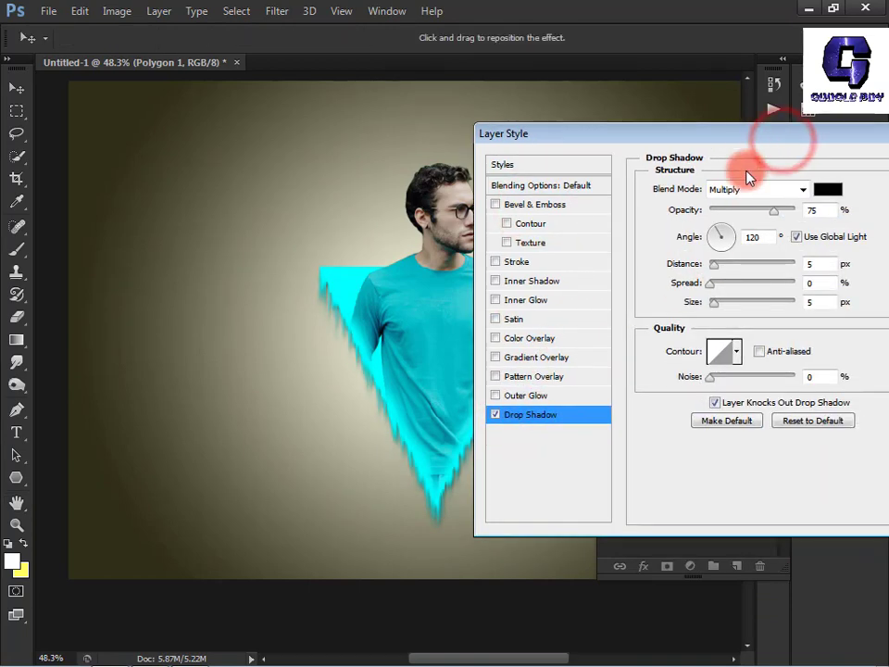
{"action": "mouse_move", "coordinate": [777, 215]}
{"action": "left_mouse_down"}
{"action": "mouse_move", "coordinate": [820, 194]}
{"action": "mouse_move", "coordinate": [791, 211]}
{"action": "left_mouse_up"}
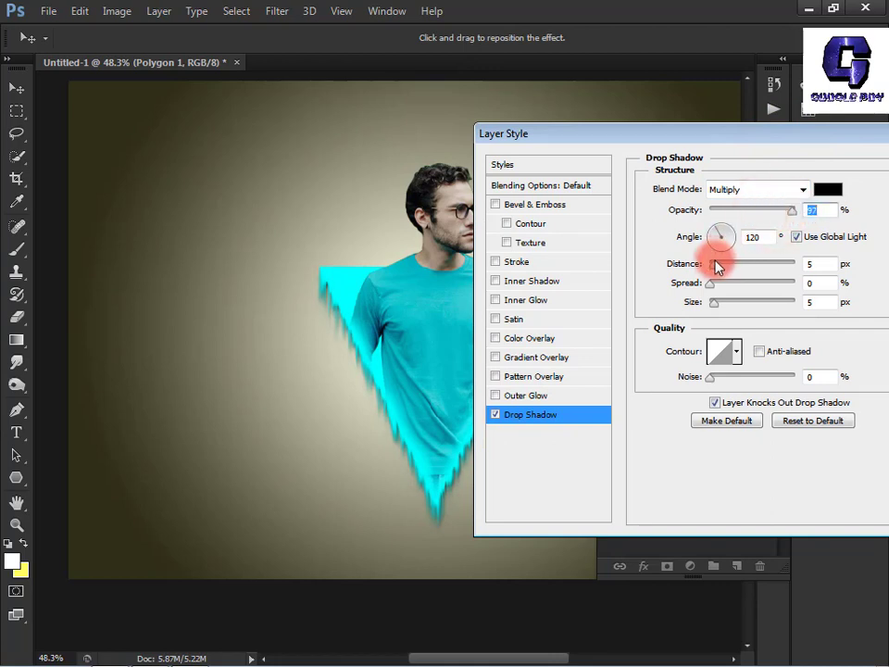
{"action": "left_click_drag", "start_coordinate": [718, 267], "coordinate": [710, 295]}
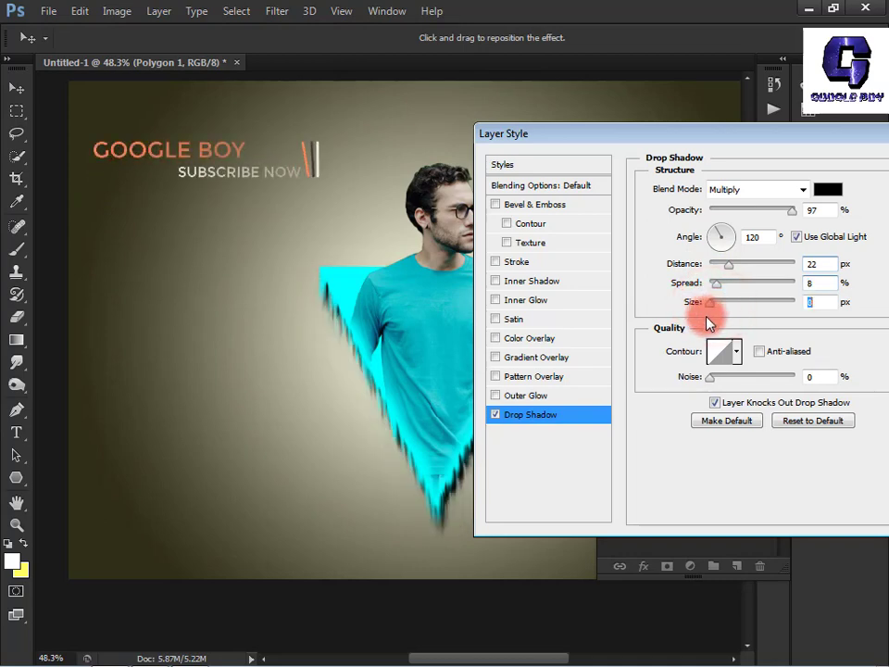
{"action": "left_click", "coordinate": [723, 353]}
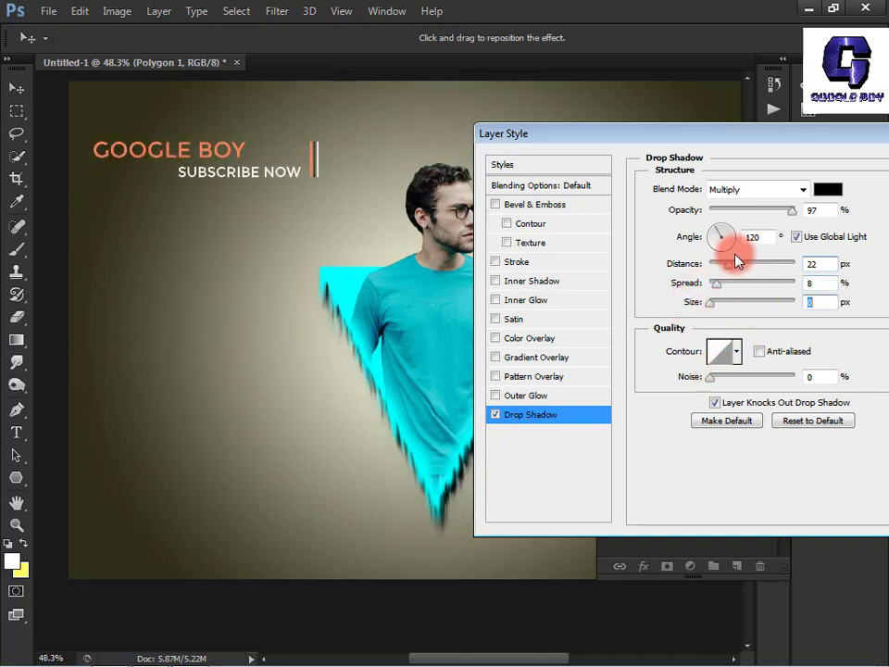
{"action": "left_click_drag", "start_coordinate": [746, 272], "coordinate": [721, 273]}
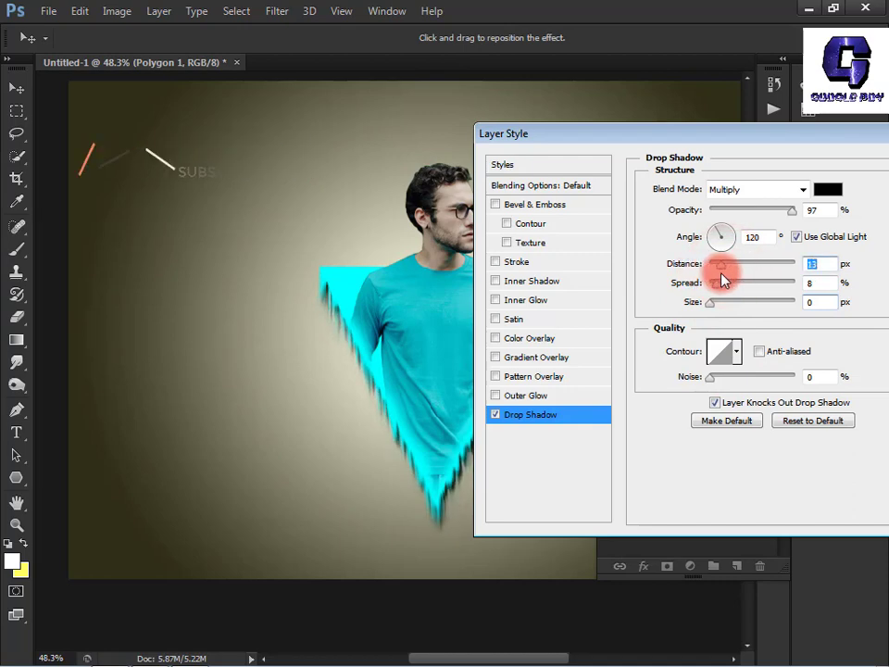
- Add an Outer Glow to the triangle and set its blend mode to Dissolve
{"action": "left_click", "coordinate": [521, 396]}
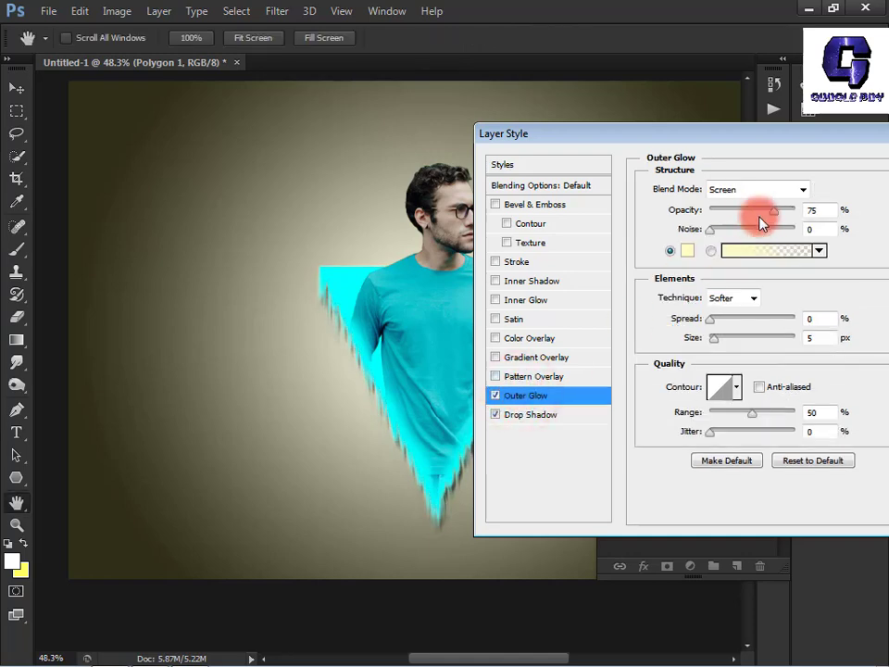
{"action": "left_click", "coordinate": [794, 194]}
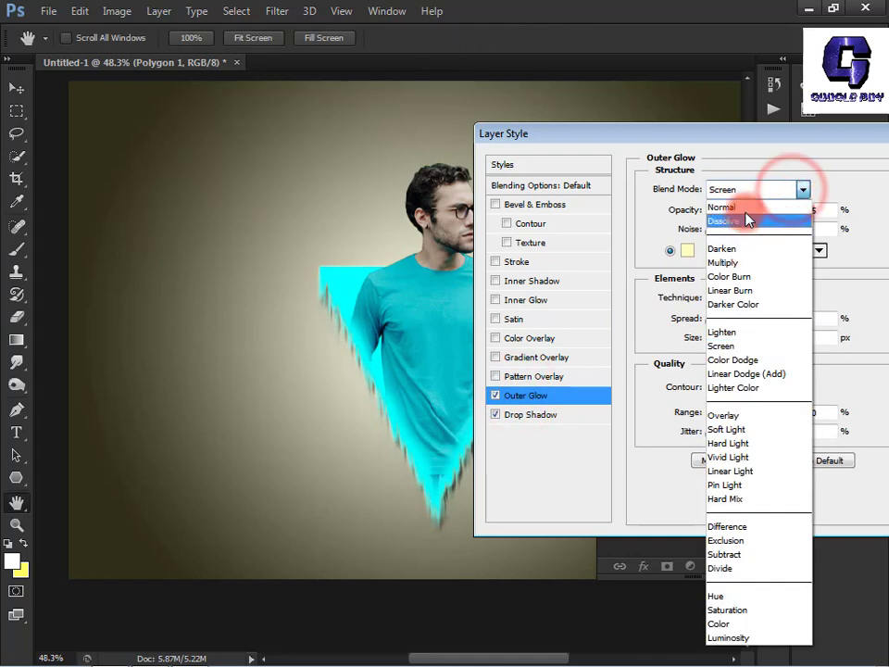
{"action": "left_click", "coordinate": [757, 210]}
{"action": "left_click", "coordinate": [783, 187]}
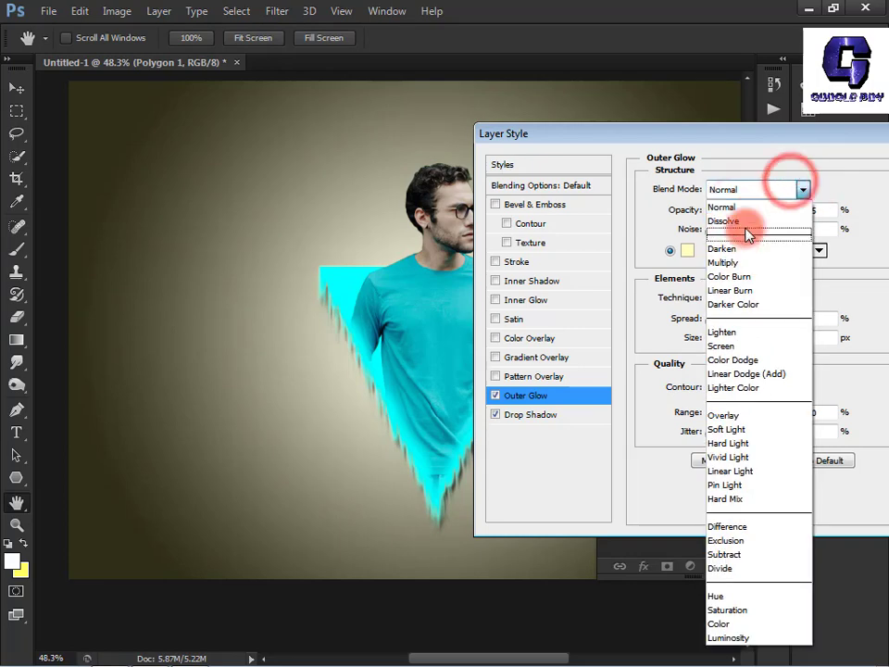
{"action": "left_click", "coordinate": [740, 220]}
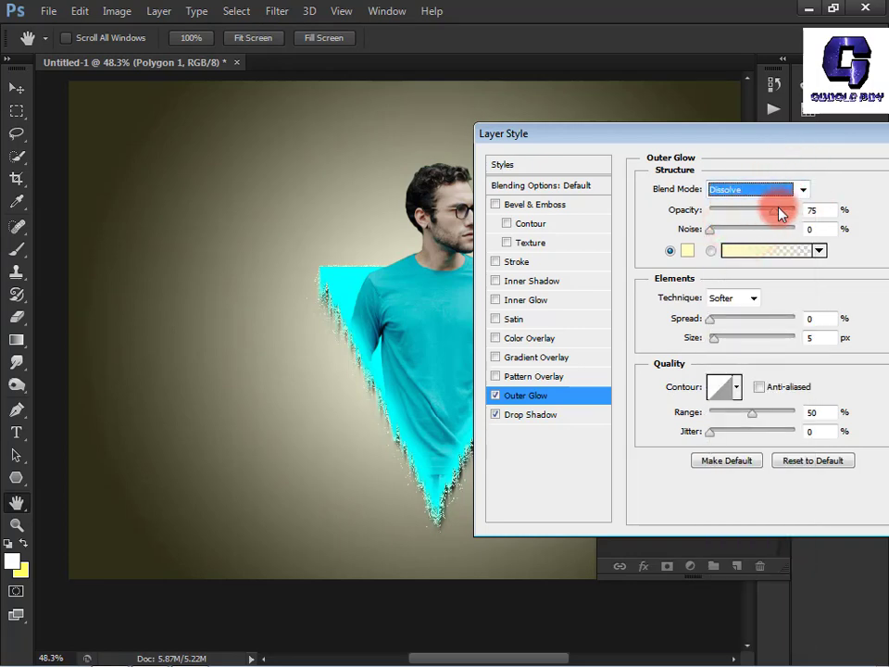
- Set the outer glow to 68% opacity, 63% noise, 4% spread, 1 px size and 63% range
{"action": "mouse_move", "coordinate": [780, 214]}
{"action": "left_mouse_down"}
{"action": "mouse_move", "coordinate": [741, 211]}
{"action": "mouse_move", "coordinate": [791, 215]}
{"action": "mouse_move", "coordinate": [770, 232]}
{"action": "left_mouse_up"}
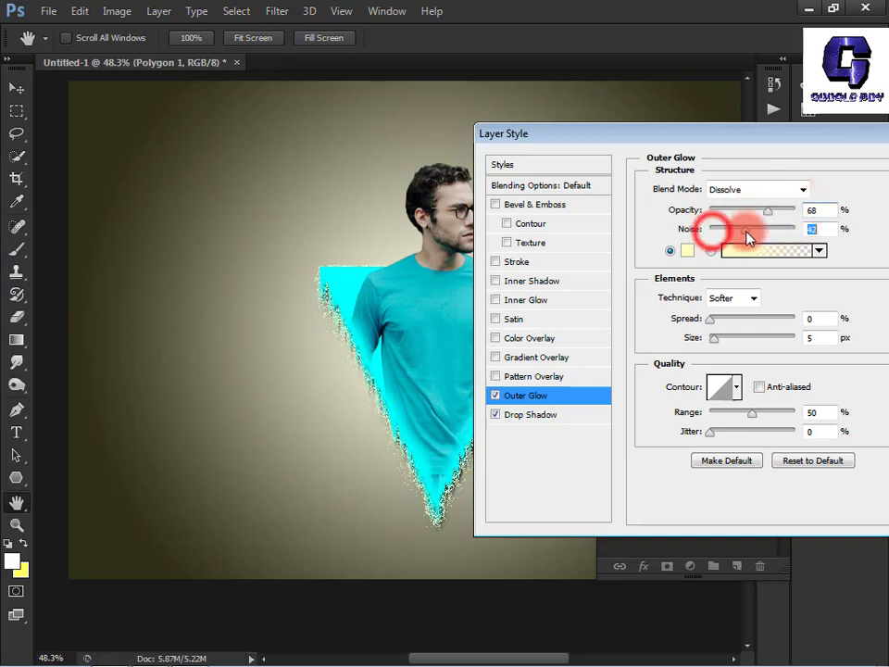
{"action": "left_click_drag", "start_coordinate": [712, 229], "coordinate": [762, 231]}
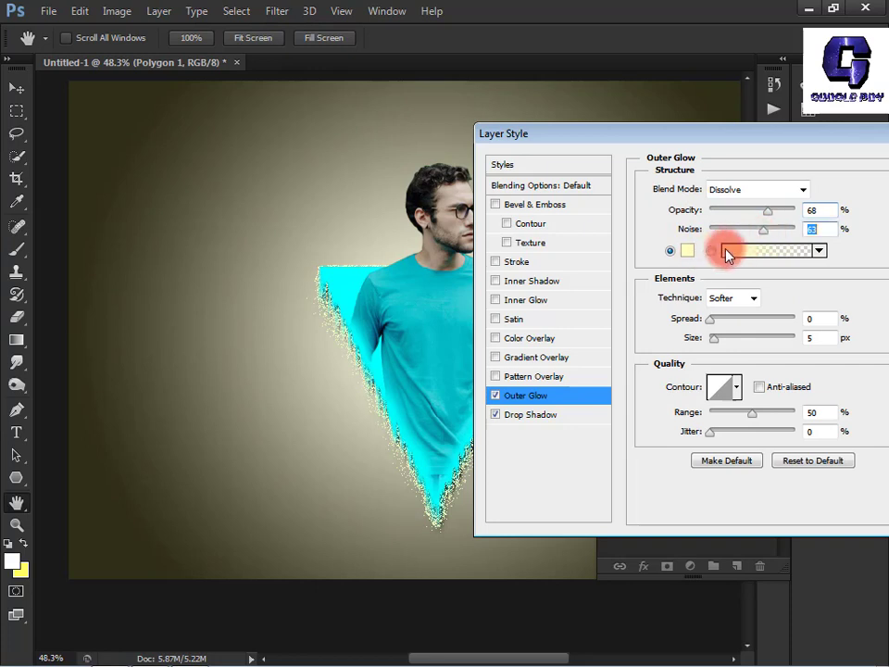
{"action": "left_click", "coordinate": [713, 319]}
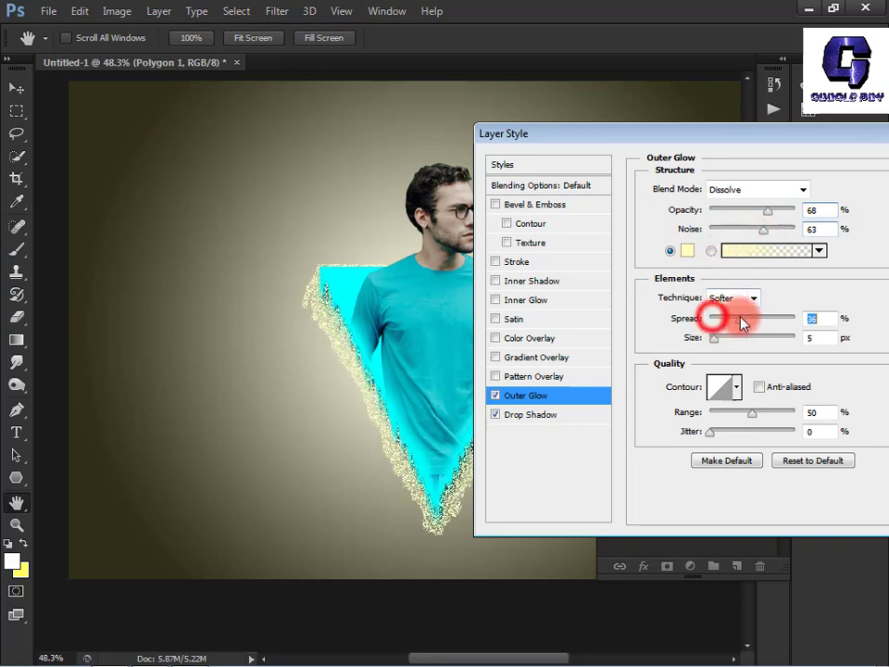
{"action": "mouse_move", "coordinate": [714, 337]}
{"action": "left_mouse_down"}
{"action": "mouse_move", "coordinate": [754, 347]}
{"action": "mouse_move", "coordinate": [743, 342]}
{"action": "mouse_move", "coordinate": [709, 355]}
{"action": "mouse_move", "coordinate": [716, 349]}
{"action": "left_mouse_up"}
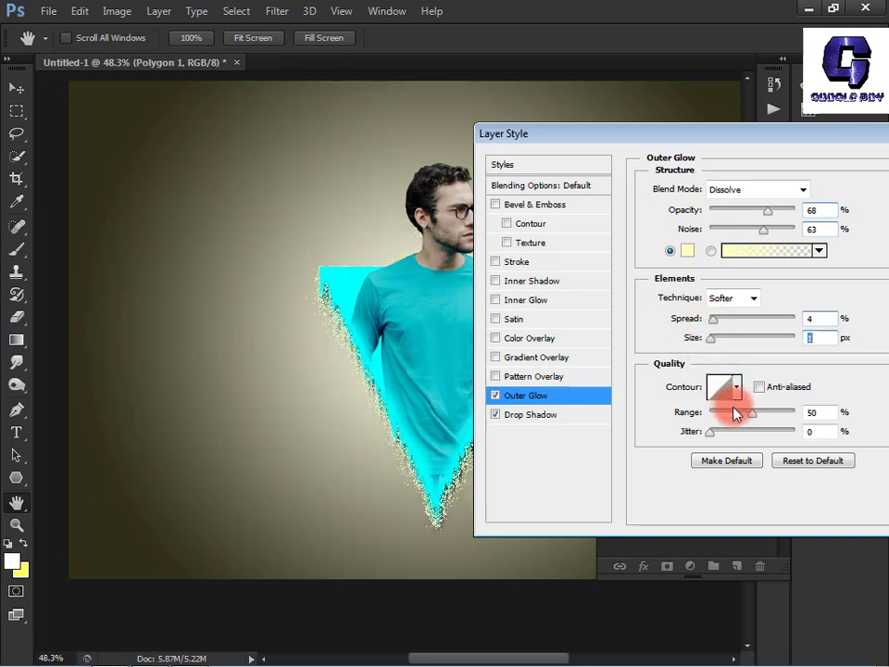
{"action": "left_click_drag", "start_coordinate": [756, 413], "coordinate": [768, 414]}
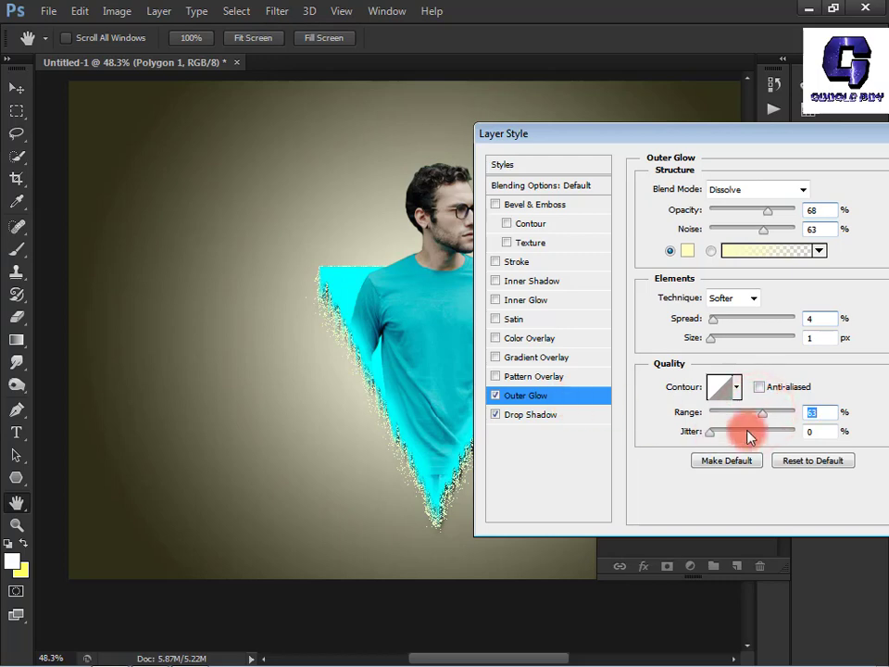
- Enable Bevel & Emboss with its Contour option on the triangle, using the Inner Bevel style
{"action": "left_click", "coordinate": [515, 204]}
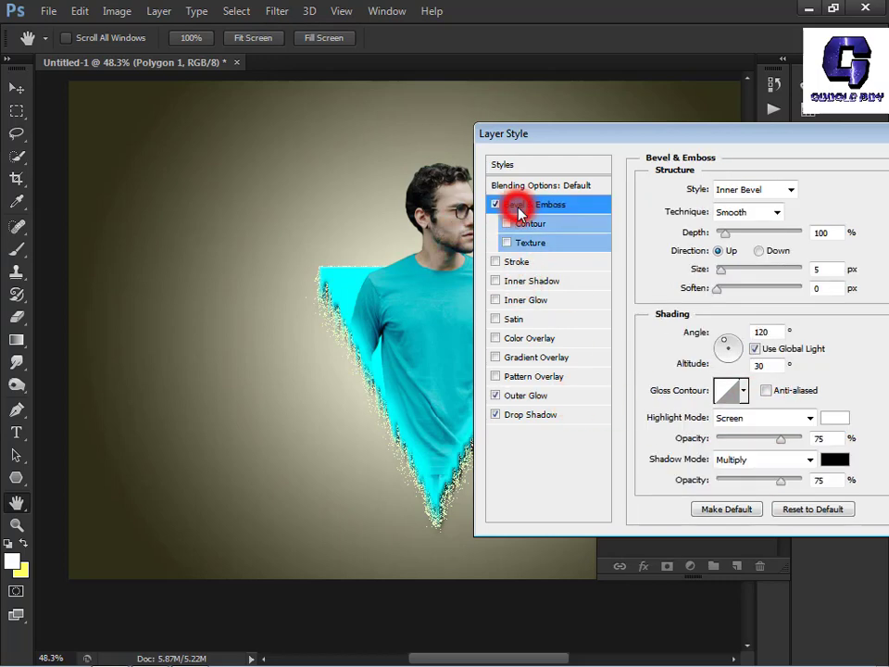
{"action": "left_click", "coordinate": [506, 223]}
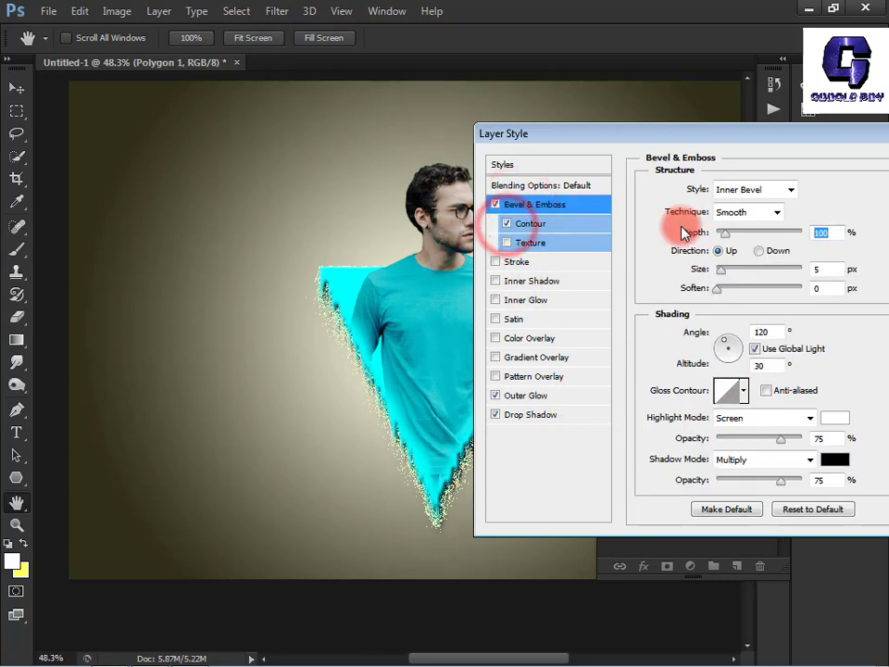
{"action": "left_click", "coordinate": [790, 190]}
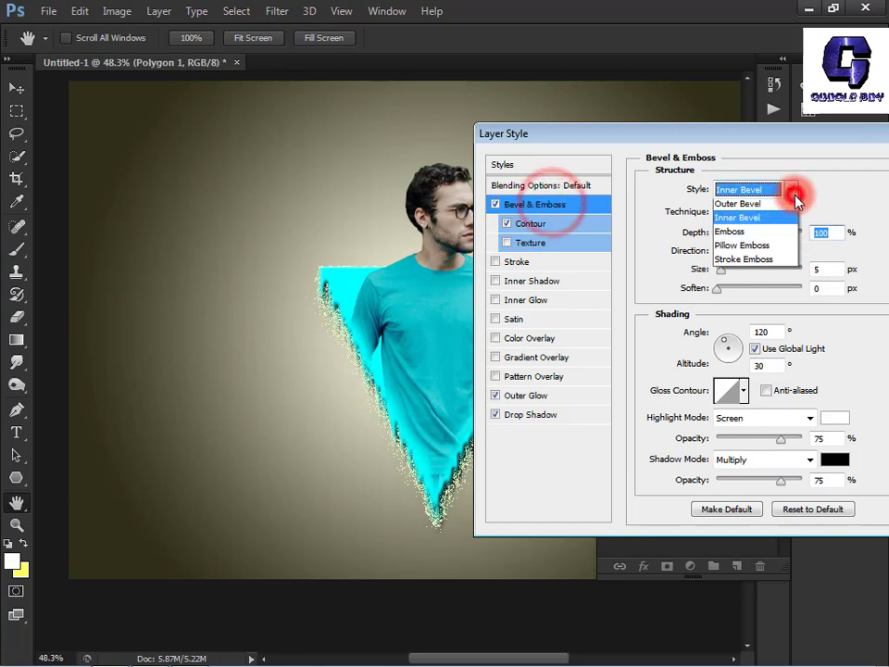
{"action": "left_click", "coordinate": [776, 205]}
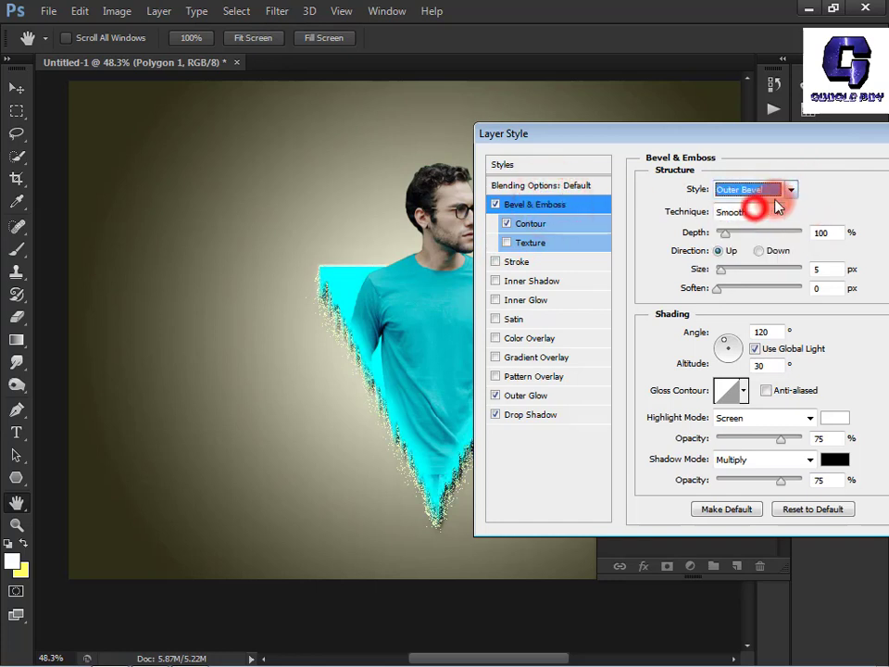
{"action": "left_click", "coordinate": [790, 189]}
{"action": "left_click", "coordinate": [763, 221]}
- Keep the bevel technique at Smooth and set its depth to 144% and its size to 0 px
{"action": "left_click", "coordinate": [764, 212]}
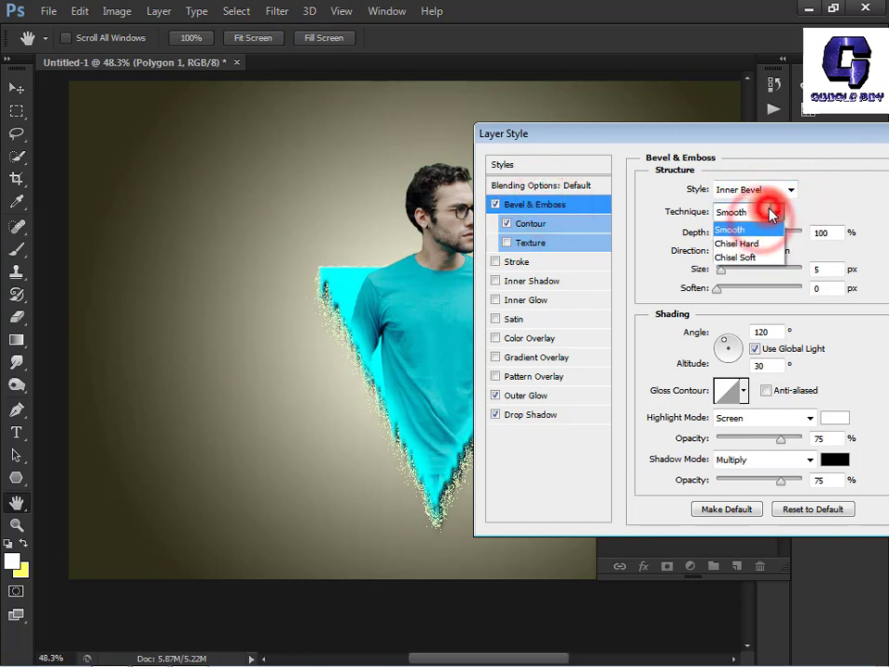
{"action": "left_click", "coordinate": [768, 212]}
{"action": "left_click", "coordinate": [739, 233]}
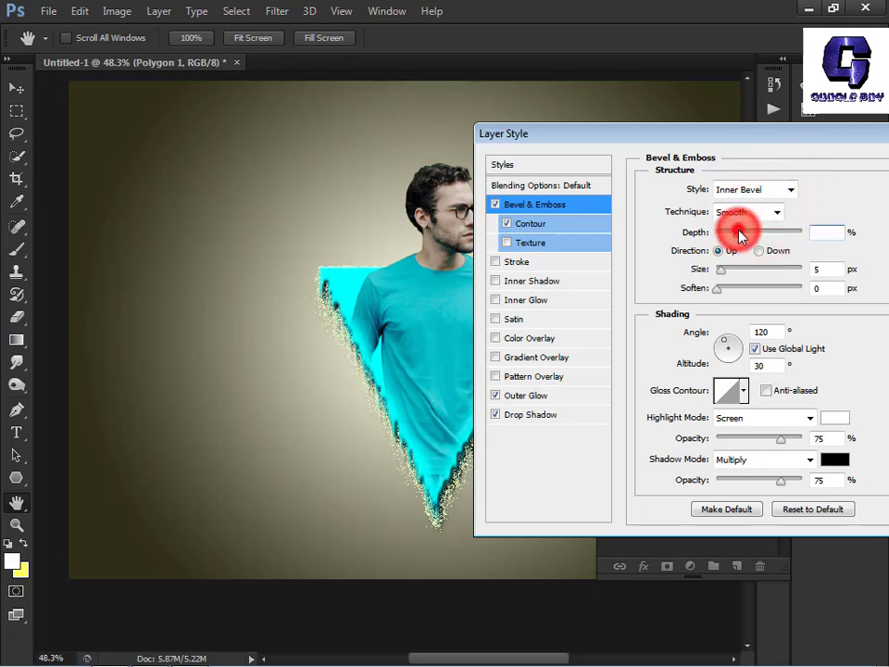
{"action": "left_click_drag", "start_coordinate": [739, 232], "coordinate": [661, 278]}
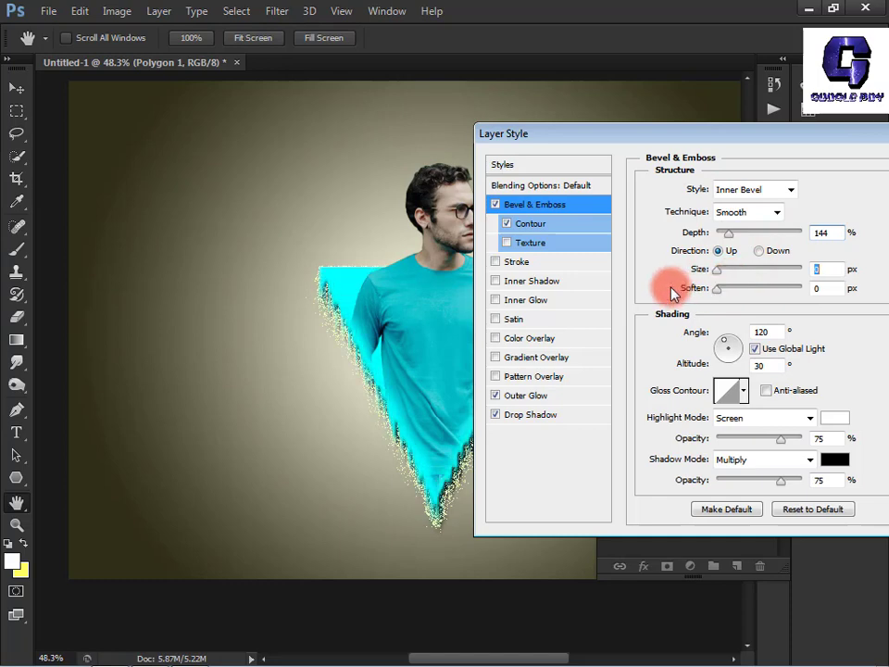
- Set the bevel contour's range to 5% and apply the layer style to the triangle
{"action": "left_click", "coordinate": [571, 223]}
{"action": "left_click_drag", "start_coordinate": [736, 220], "coordinate": [748, 163]}
{"action": "left_click_drag", "start_coordinate": [611, 135], "coordinate": [372, 136]}
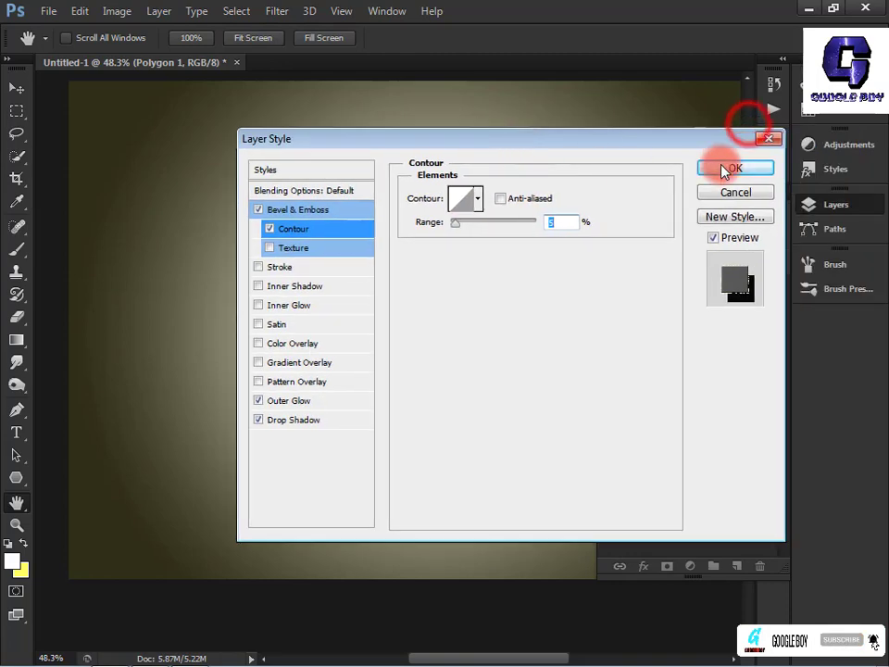
{"action": "left_click", "coordinate": [744, 169]}
- Examine the triangle's glowing, shadowed edges and the overall portrait composition
{"action": "left_click", "coordinate": [760, 196]}
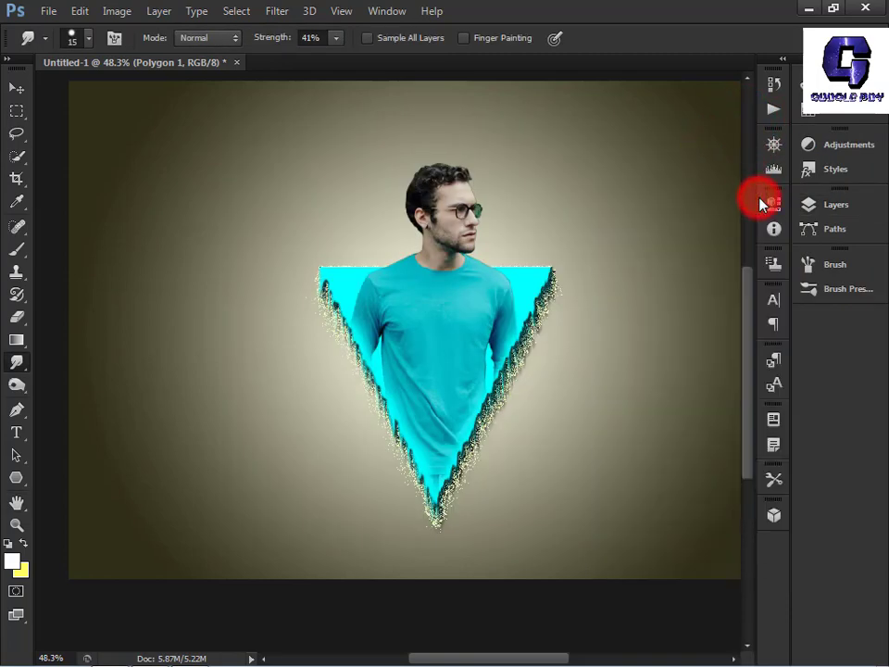
{"action": "scroll", "coordinate": [496, 289], "scroll_direction": "down", "scroll_amount": 3}
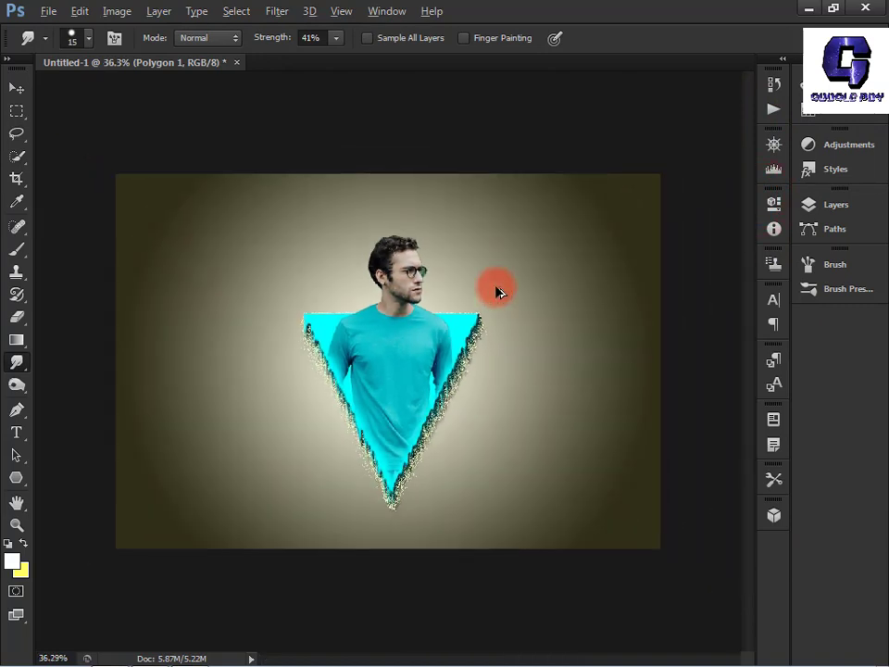
{"action": "scroll", "coordinate": [497, 291], "scroll_direction": "up", "scroll_amount": 2}
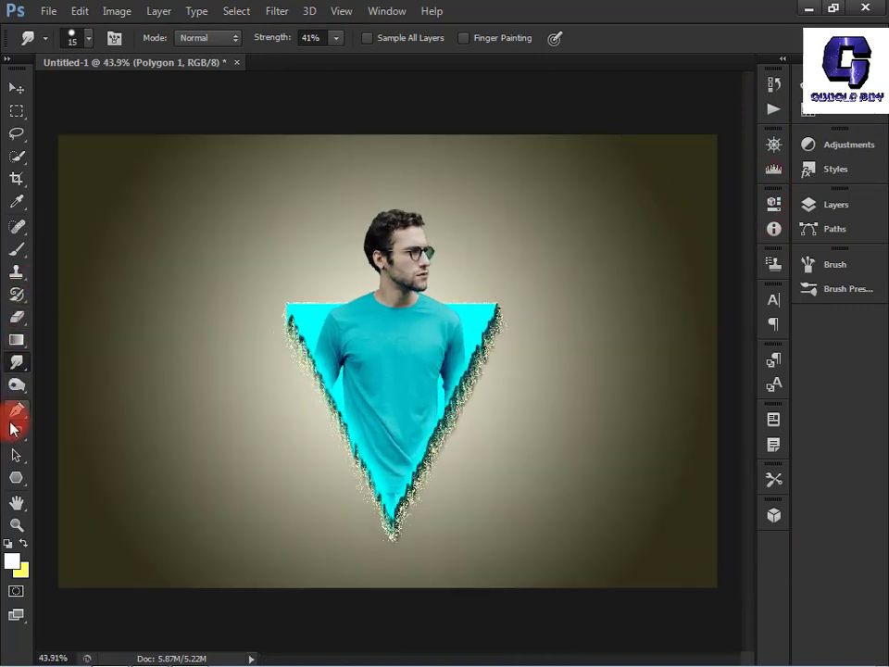
{"action": "scroll", "coordinate": [353, 294], "scroll_direction": "up", "scroll_amount": 1}
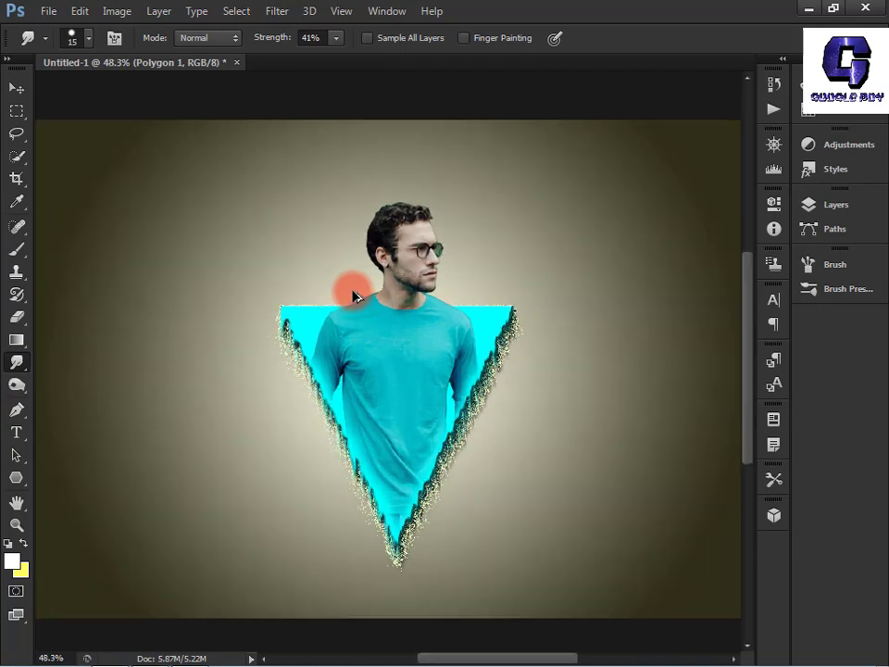
{"action": "scroll", "coordinate": [352, 294], "scroll_direction": "right", "scroll_amount": 3}
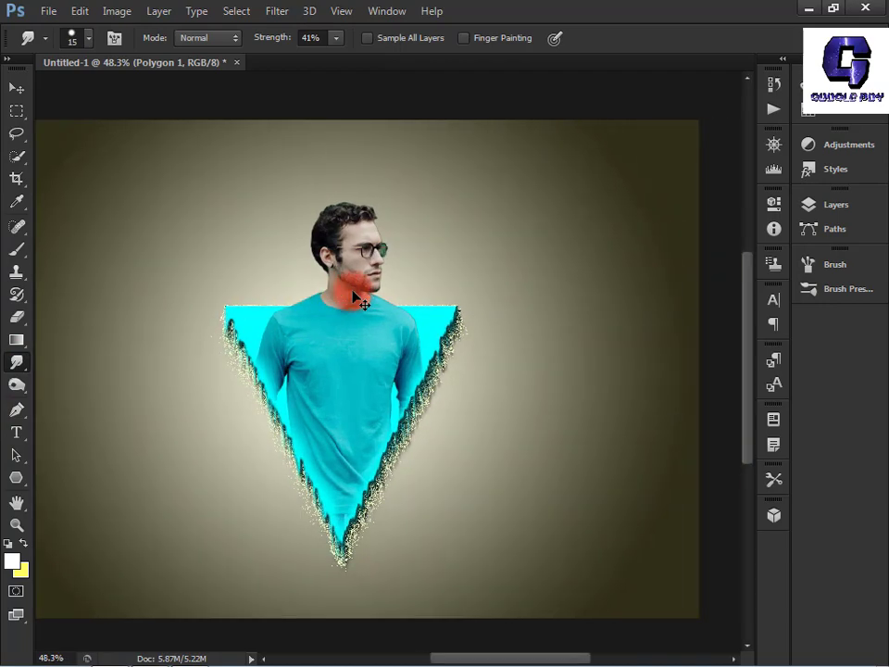
{"action": "scroll", "coordinate": [352, 294], "scroll_direction": "up", "scroll_amount": 2}
{"action": "scroll", "coordinate": [355, 294], "scroll_direction": "down", "scroll_amount": 5}
{"action": "scroll", "coordinate": [350, 297], "scroll_direction": "up", "scroll_amount": 1}
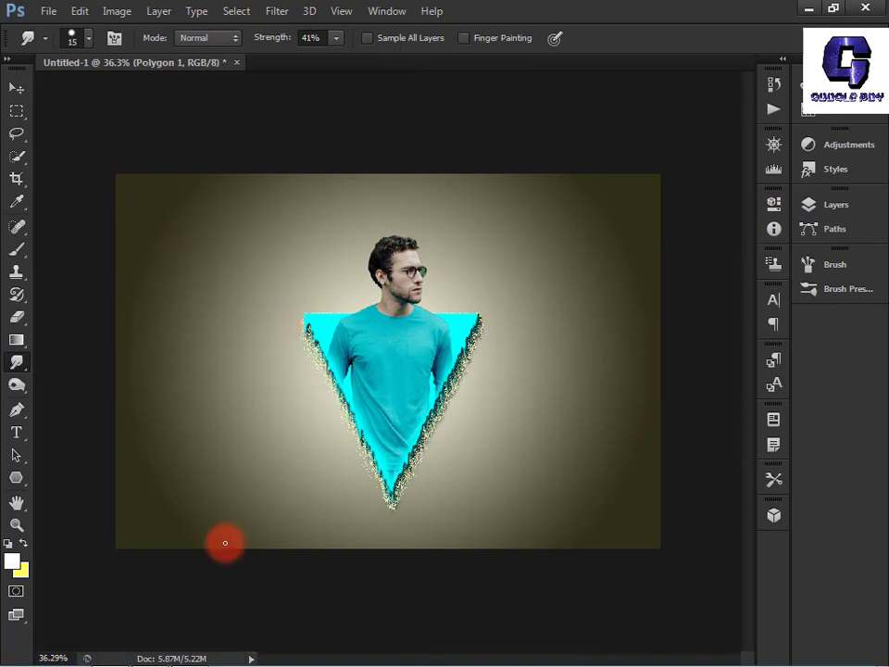
- Add the white text GOOGLE BOY in 72 pt Gloss And Bloom at the image's lower-right corner, widening its text box to fit
{"action": "scroll", "coordinate": [228, 542], "scroll_direction": "up", "scroll_amount": 1}
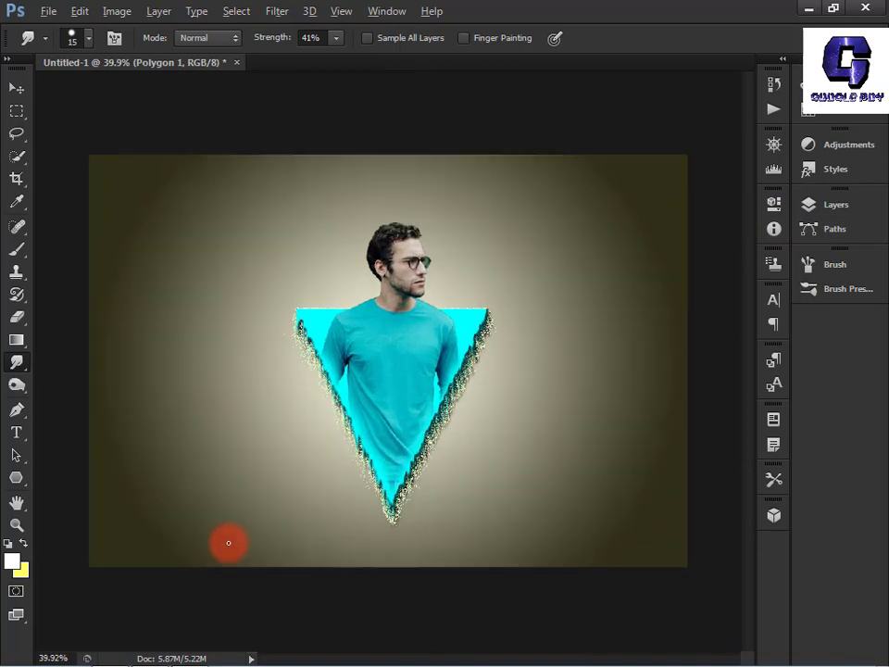
{"action": "left_click", "coordinate": [16, 431]}
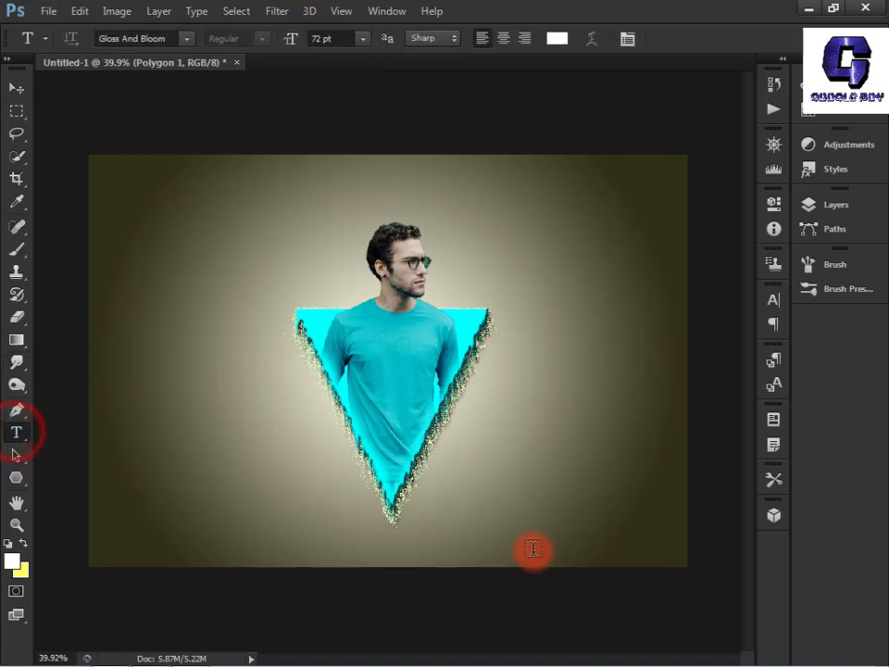
{"action": "left_click_drag", "start_coordinate": [532, 529], "coordinate": [688, 553]}
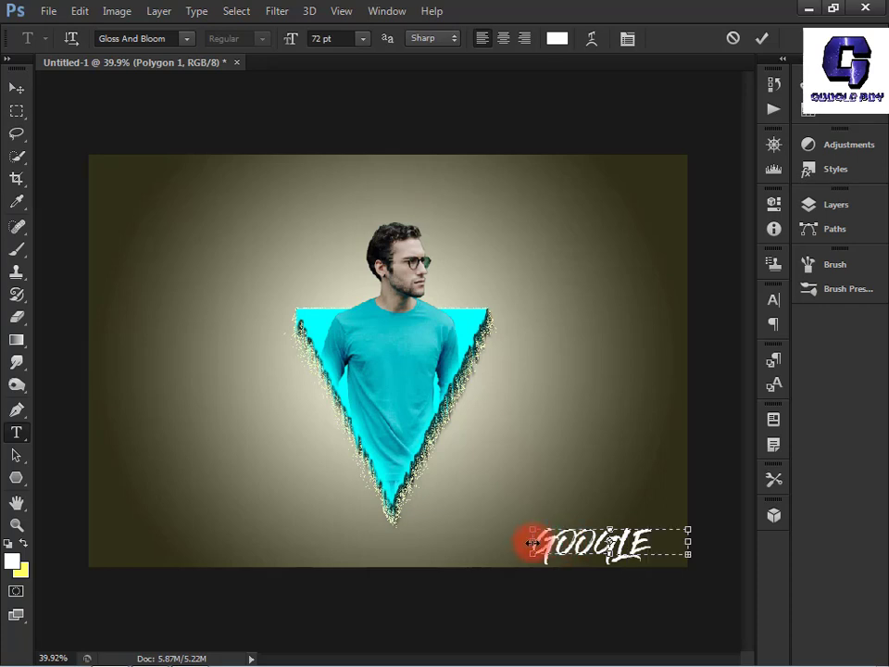
{"action": "left_click_drag", "start_coordinate": [532, 542], "coordinate": [461, 542]}
{"action": "left_click_drag", "start_coordinate": [600, 554], "coordinate": [600, 559]}
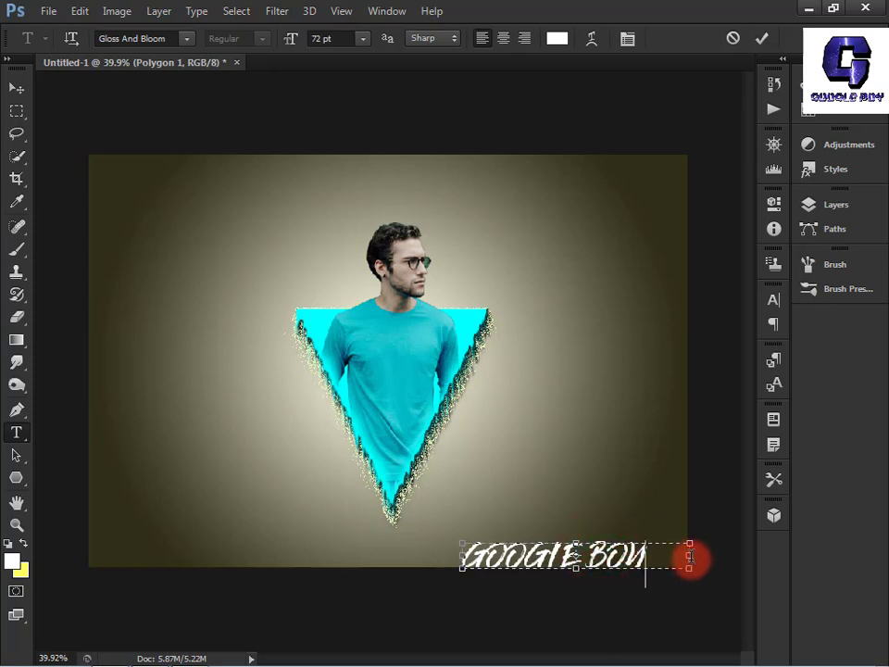
- Fit the GOOGLE BOY text against the image's lower-right corner by narrowing it and slanting it slightly to the right
{"action": "left_click_drag", "start_coordinate": [690, 558], "coordinate": [658, 568]}
{"action": "left_click_drag", "start_coordinate": [605, 565], "coordinate": [642, 560]}
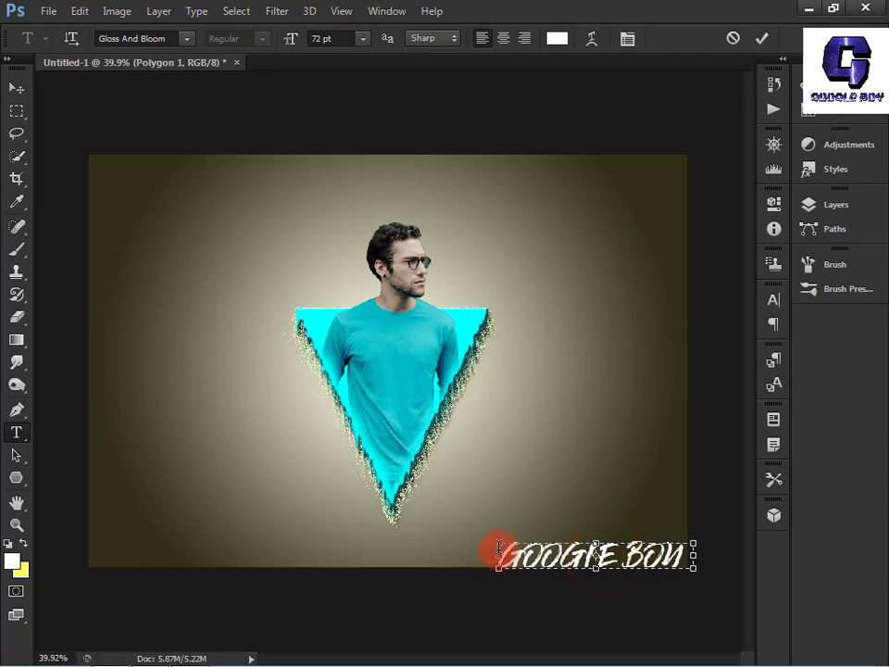
{"action": "left_click_drag", "start_coordinate": [499, 556], "coordinate": [492, 559]}
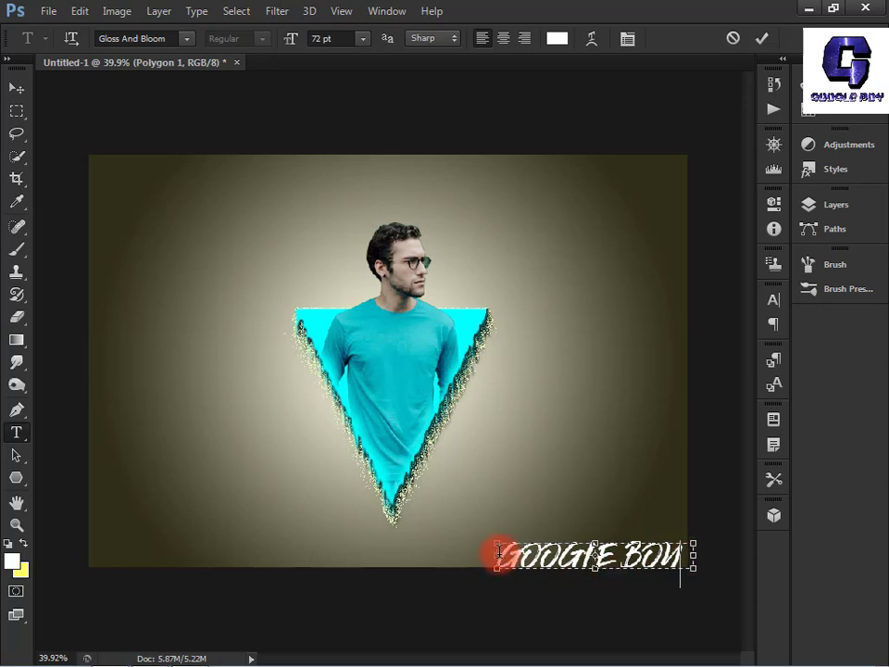
{"action": "left_click_drag", "start_coordinate": [509, 560], "coordinate": [541, 560]}
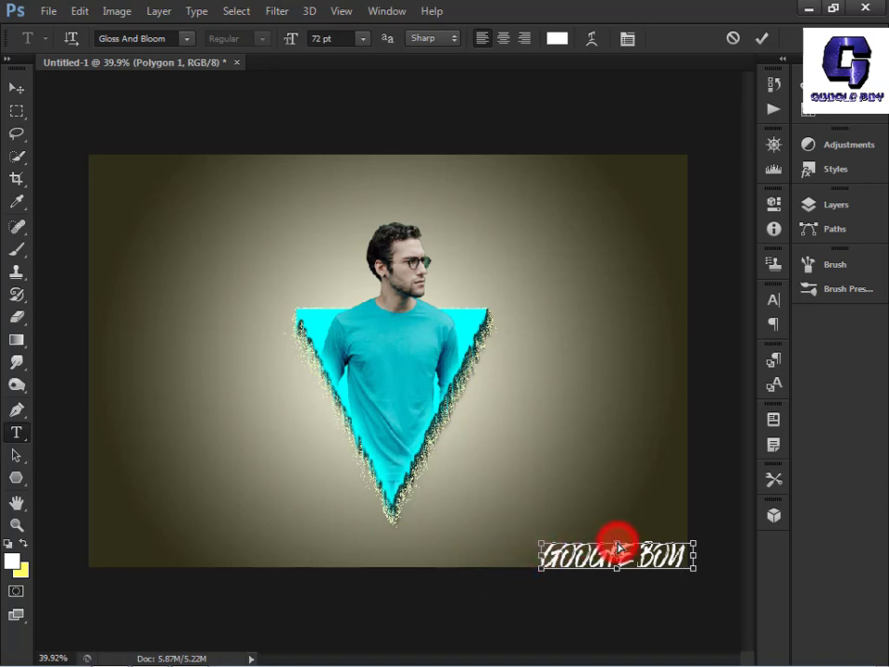
{"action": "mouse_move", "coordinate": [618, 547]}
{"action": "left_mouse_down"}
{"action": "mouse_move", "coordinate": [619, 556]}
{"action": "mouse_move", "coordinate": [626, 547]}
{"action": "left_mouse_up"}
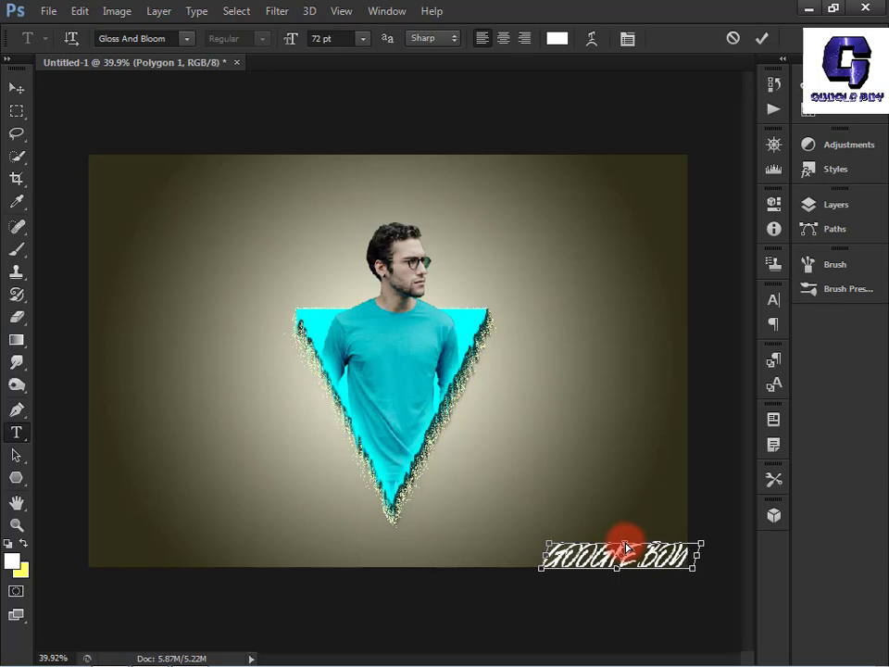
{"action": "left_click", "coordinate": [761, 38]}
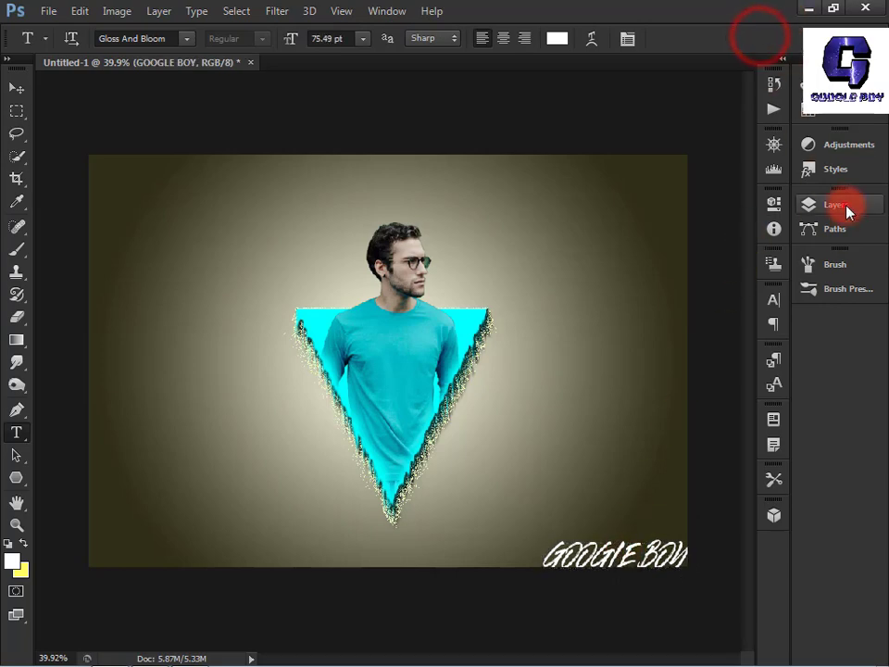
- Rasterize the GOOGLE BOY text layer
{"action": "left_click", "coordinate": [848, 211]}
{"action": "right_click", "coordinate": [722, 309]}
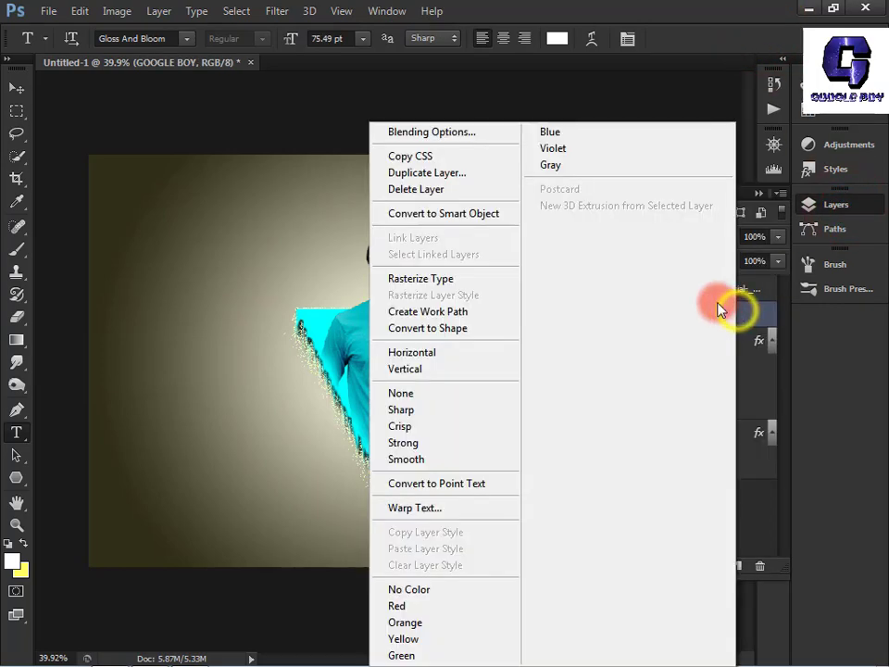
{"action": "left_click", "coordinate": [466, 278]}
- Apply a thick black outside Stroke with Normal blend mode and 100% opacity to the GOOGLE BOY layer
{"action": "double_click", "coordinate": [746, 311]}
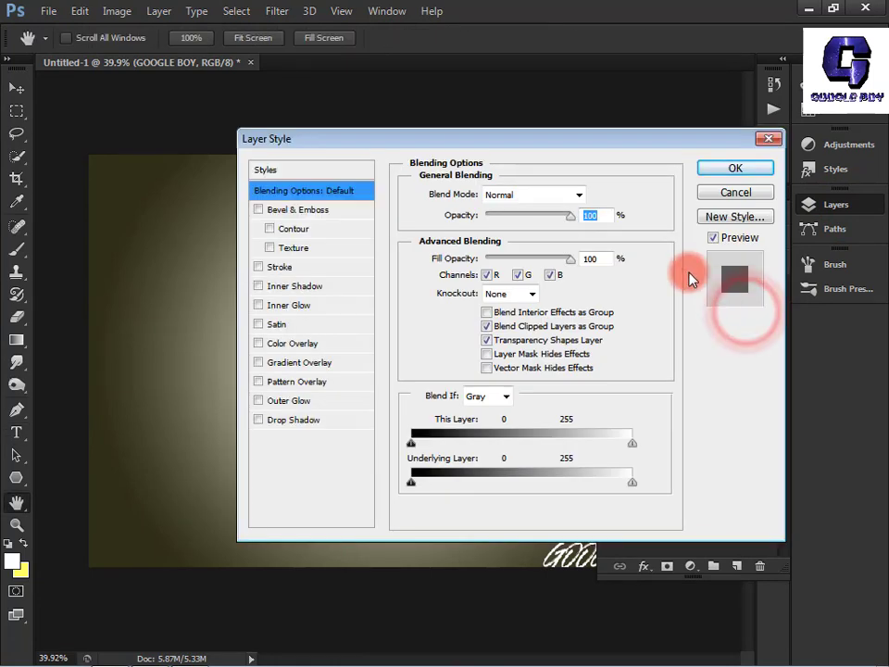
{"action": "left_click", "coordinate": [258, 268]}
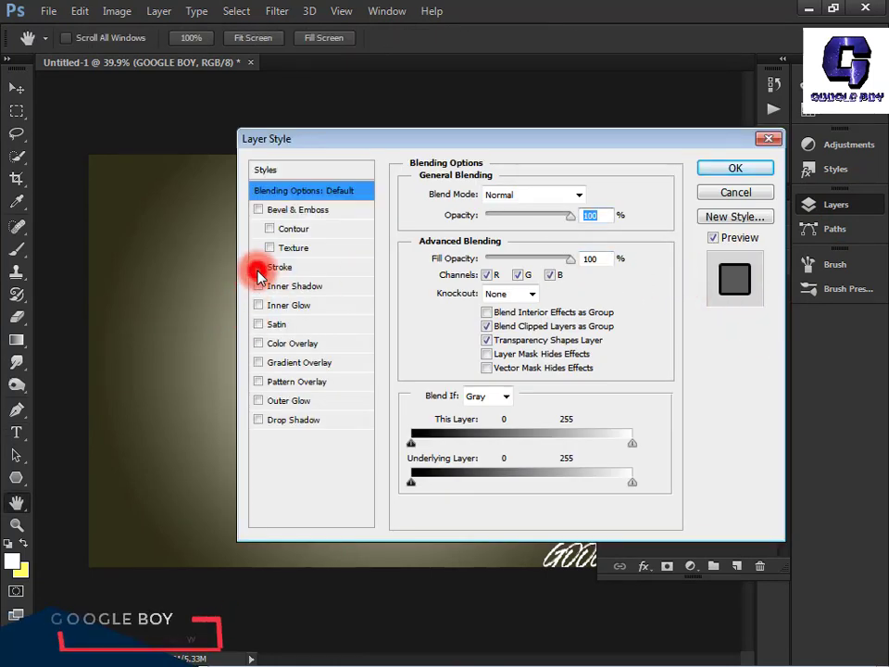
{"action": "left_click", "coordinate": [277, 266]}
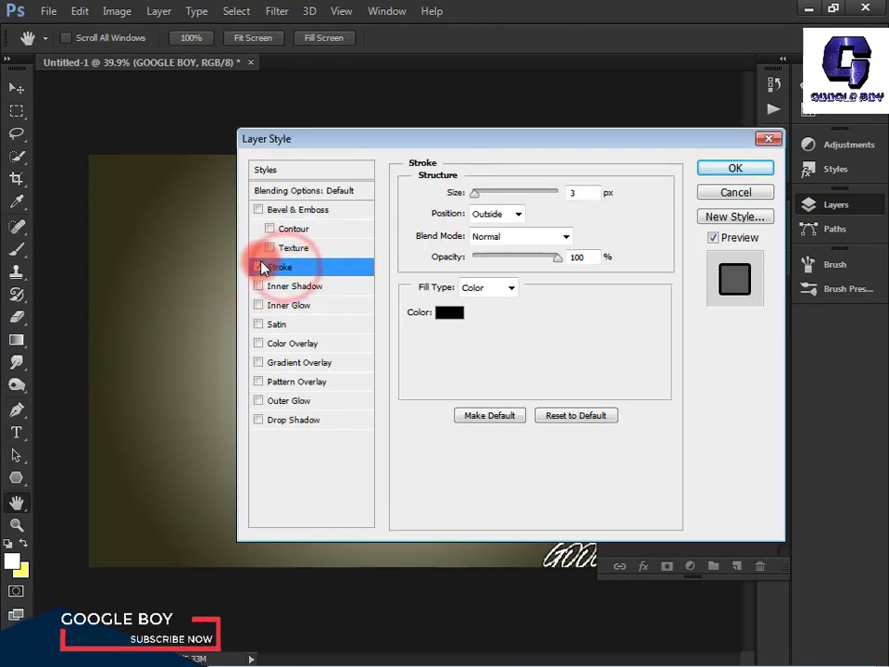
{"action": "mouse_move", "coordinate": [475, 192]}
{"action": "left_mouse_down"}
{"action": "mouse_move", "coordinate": [508, 194]}
{"action": "mouse_move", "coordinate": [493, 191]}
{"action": "left_mouse_up"}
{"action": "left_click", "coordinate": [730, 176]}
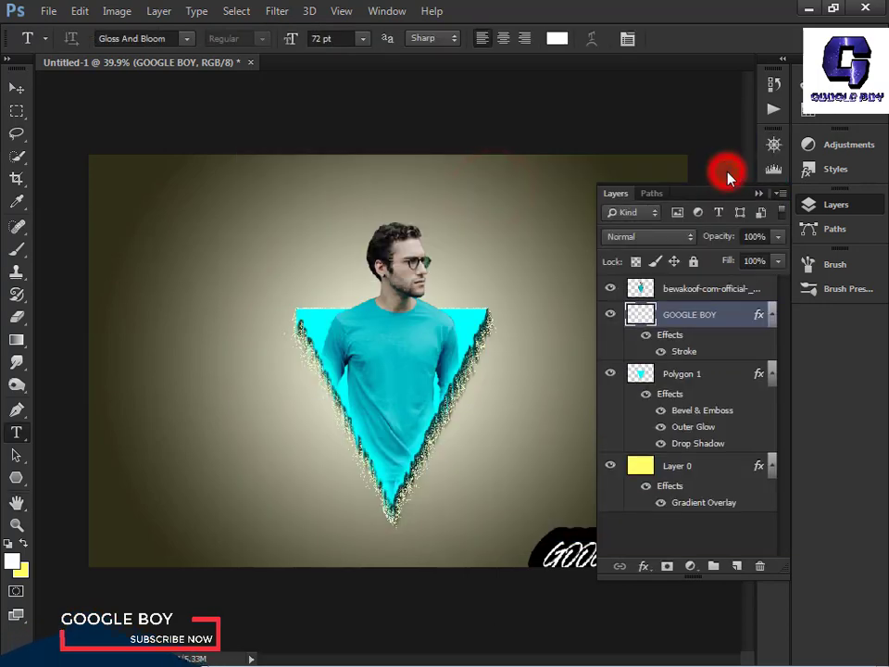
{"action": "left_click", "coordinate": [764, 198]}
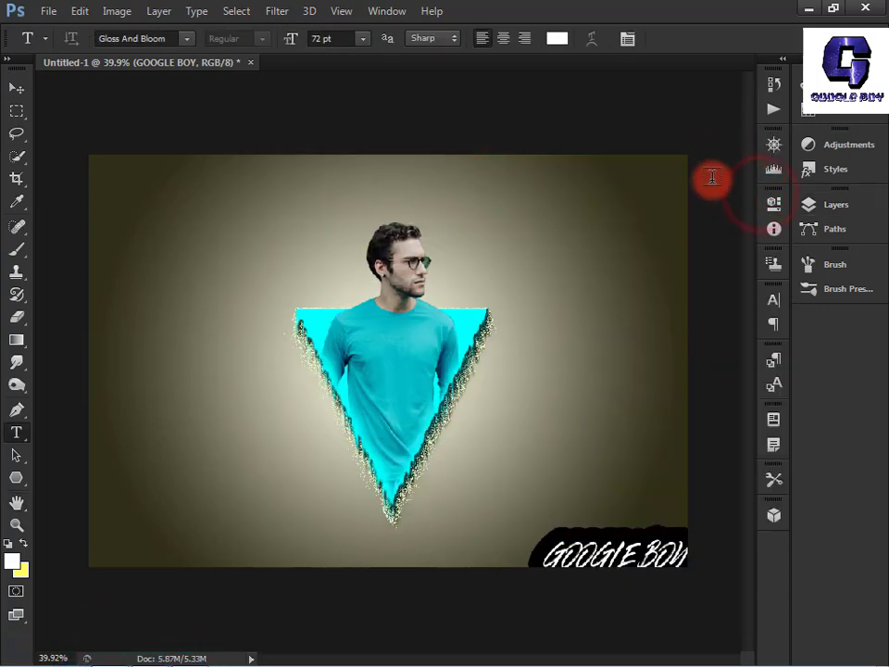
- Start saving a copy of the artwork in the dripping photoedit folder under the file name PHOTO EDIT
{"action": "left_click", "coordinate": [45, 11]}
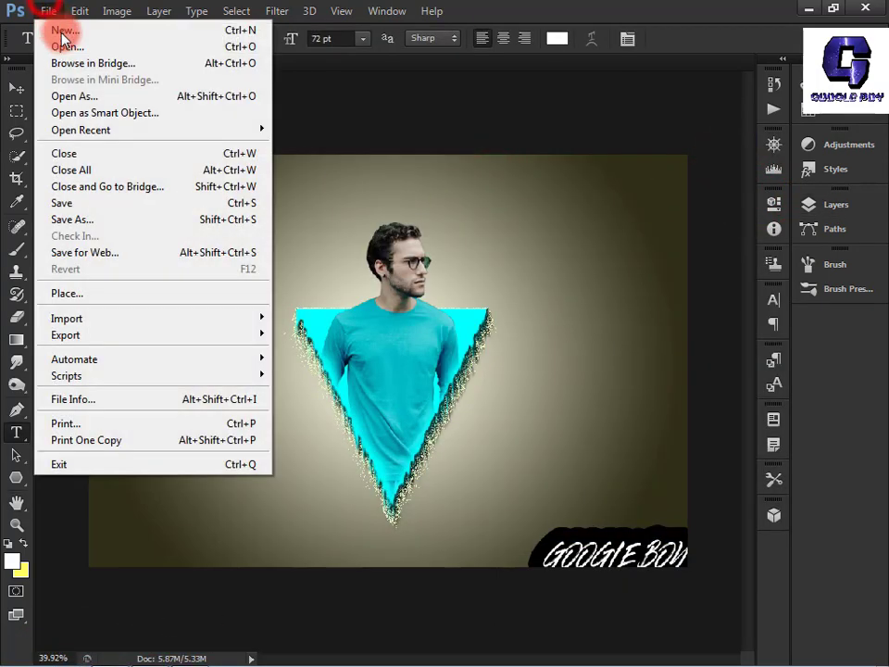
{"action": "left_click", "coordinate": [104, 219]}
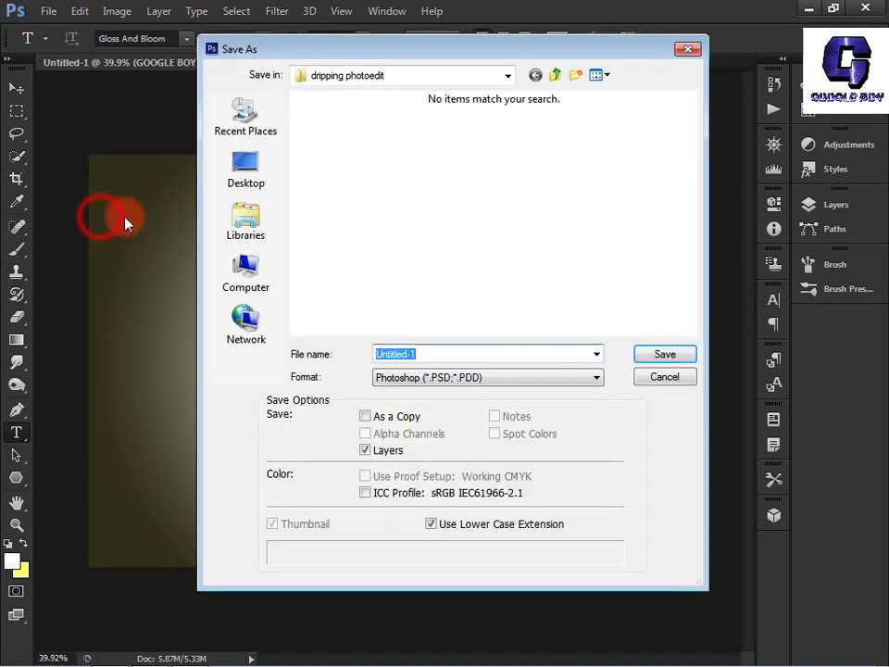
{"action": "left_click", "coordinate": [425, 353]}
{"action": "key", "text": "BackSpace"}
{"action": "key", "text": "BackSpace"}
{"action": "key", "text": "BackSpace"}
{"action": "key", "text": "BackSpace"}
{"action": "key", "text": "BackSpace"}
{"action": "key", "text": "BackSpace"}
{"action": "key", "text": "BackSpace"}
{"action": "key", "text": "BackSpace"}
{"action": "key", "text": "BackSpace"}
{"action": "key", "text": "BackSpace"}
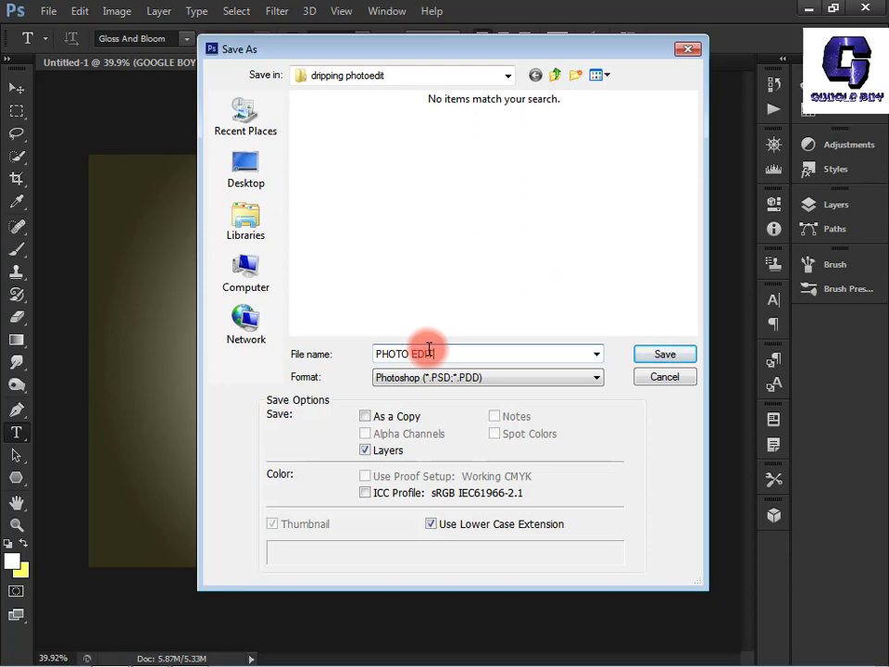
{"action": "type", "text": "PHOTO EDIT"}
- Save the file in JPEG format at quality 12 (Maximum) with the Baseline ("Standard") option
{"action": "left_click", "coordinate": [426, 377]}
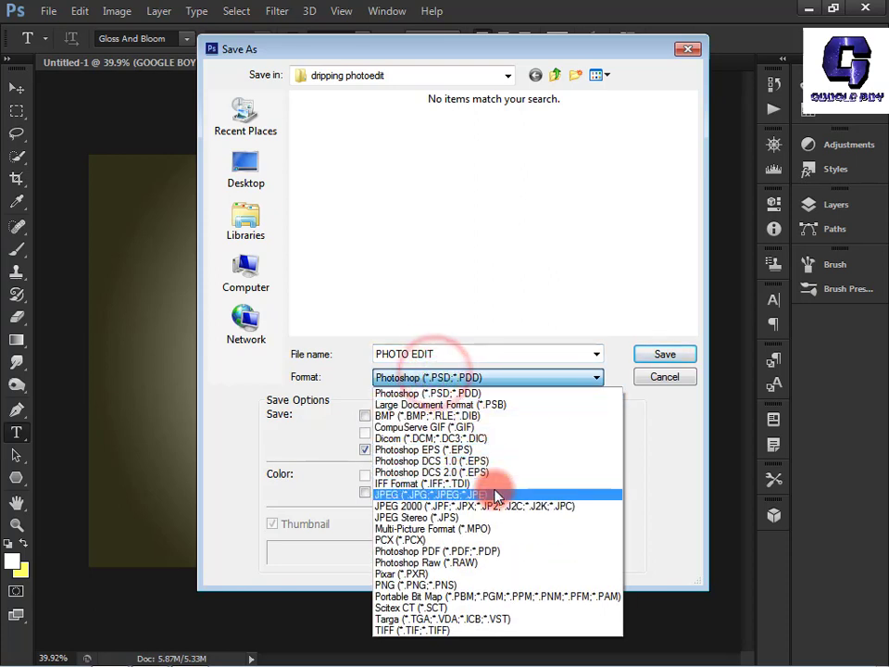
{"action": "left_click", "coordinate": [495, 494]}
{"action": "left_click", "coordinate": [656, 352]}
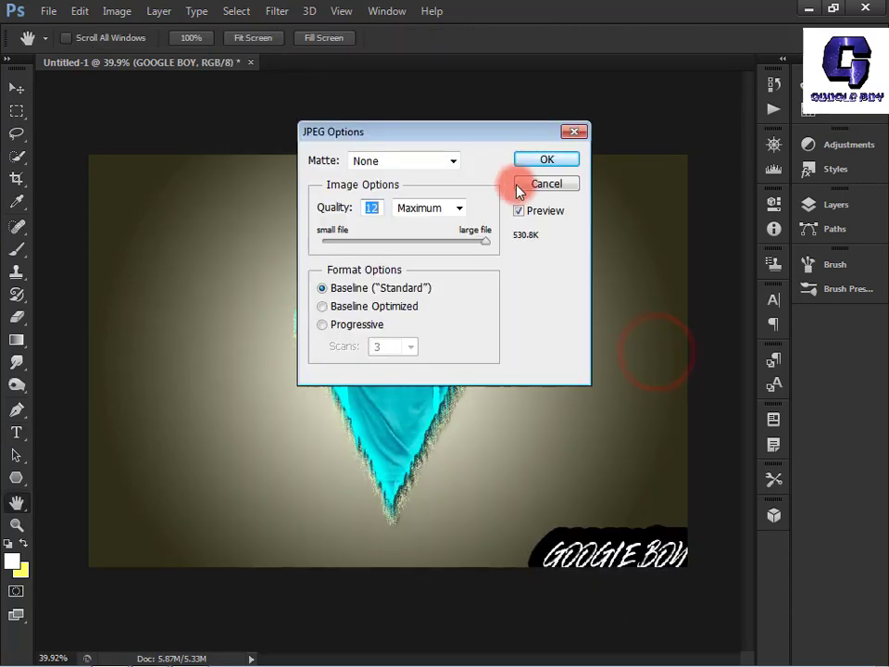
{"action": "left_click", "coordinate": [546, 159]}
- Switch to the dripping photoedit folder and open the PHOTO EDIT image in Windows Photo Viewer
{"action": "key", "text": "t"}
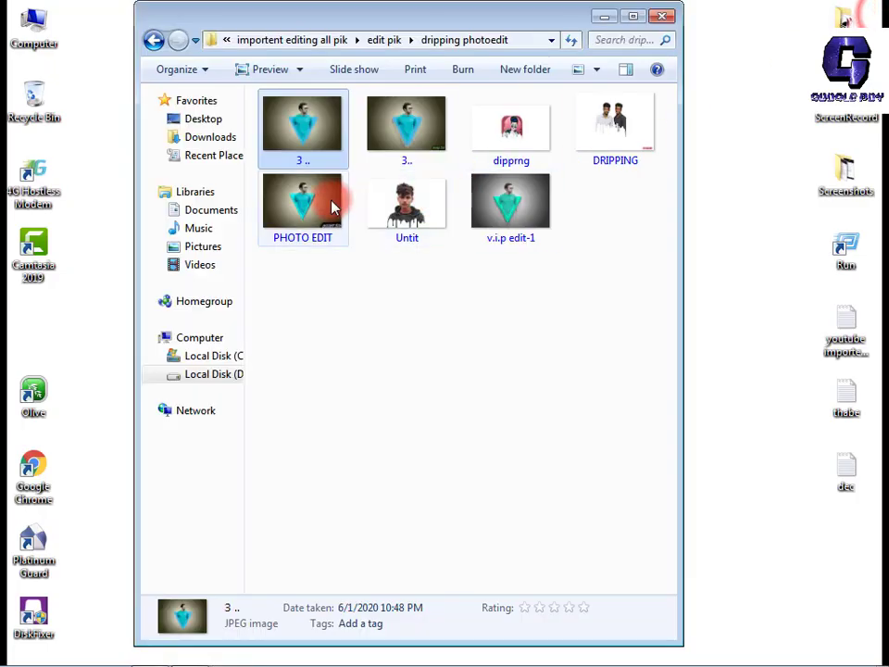
{"action": "double_click", "coordinate": [331, 201]}
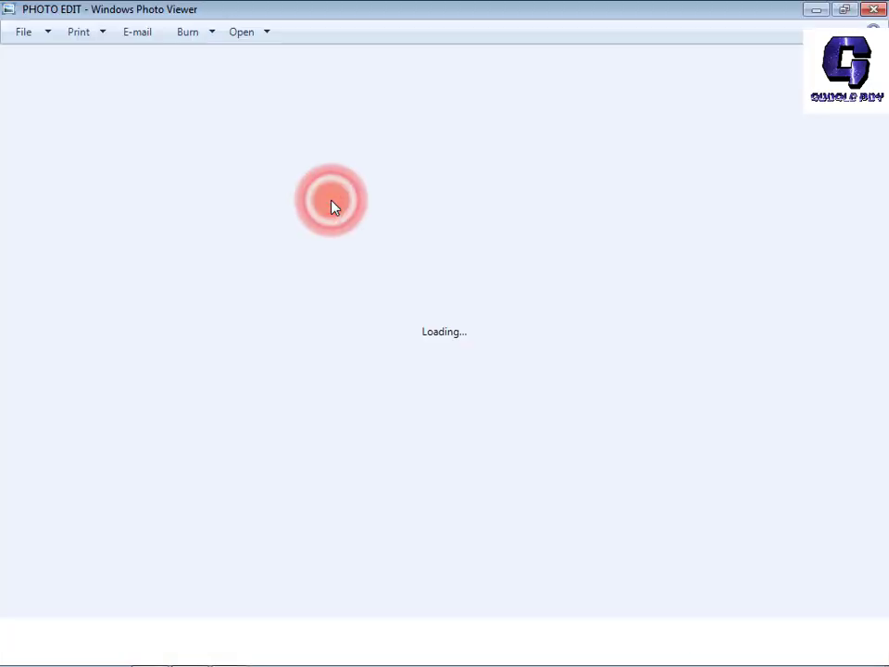